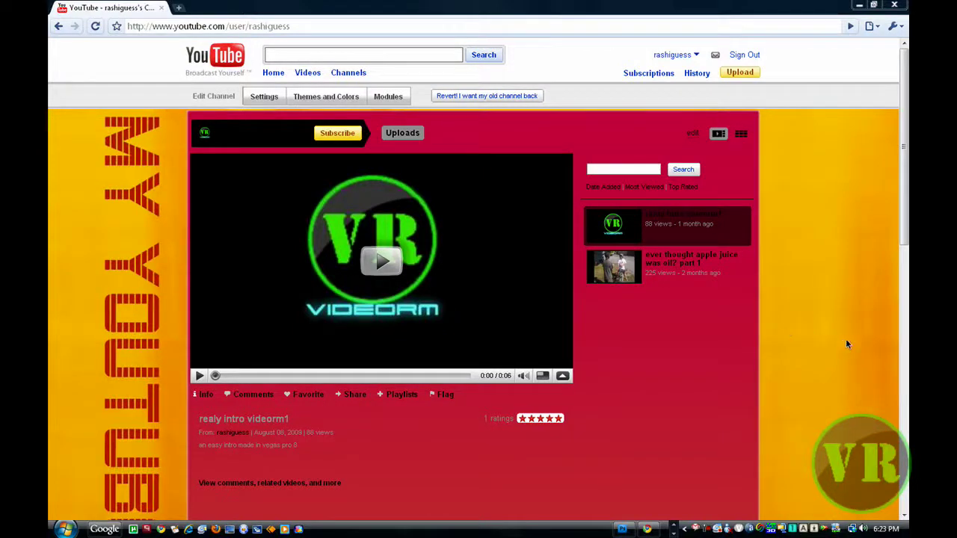
Examine the YouTube channel page's custom background and content column from top to bottom
drag(905, 252, 907, 503)
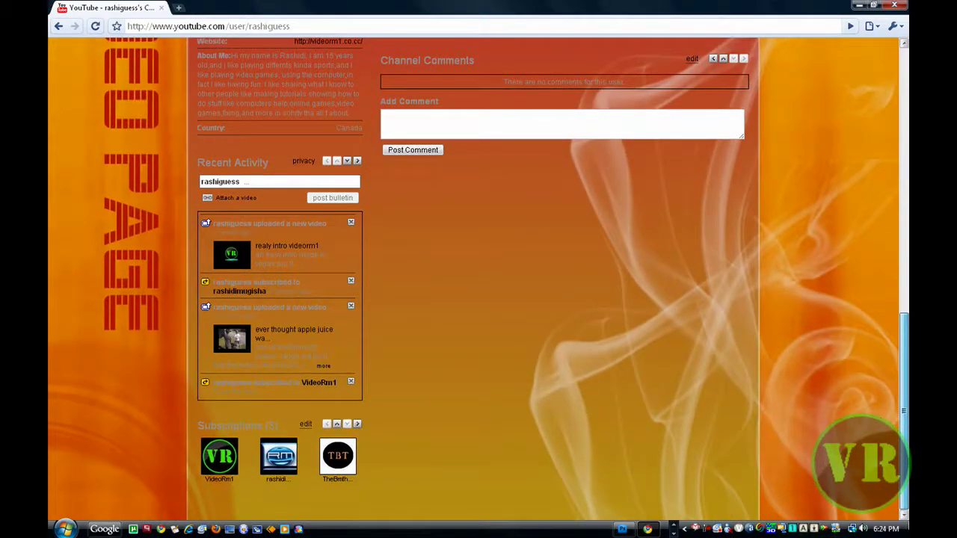
drag(905, 411, 906, 222)
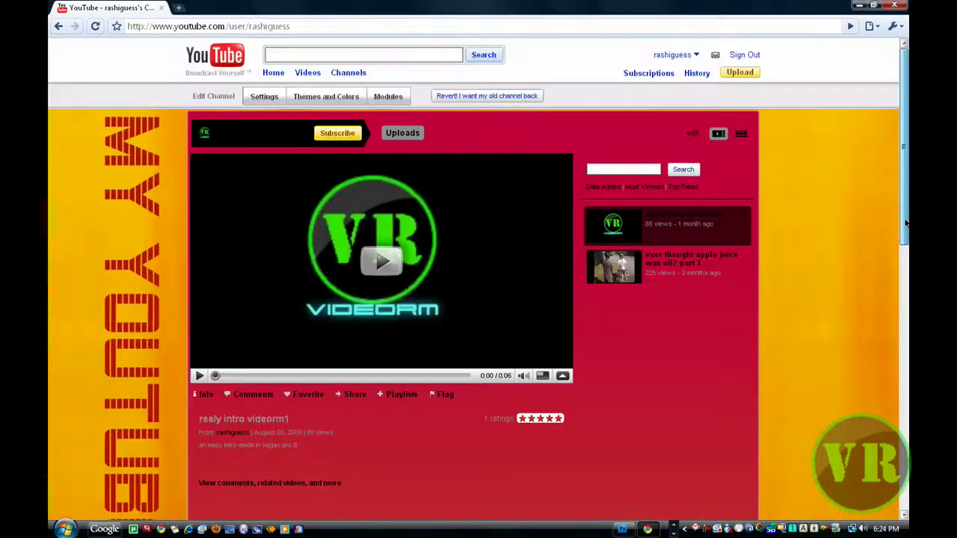
scroll(840, 275, down, 10)
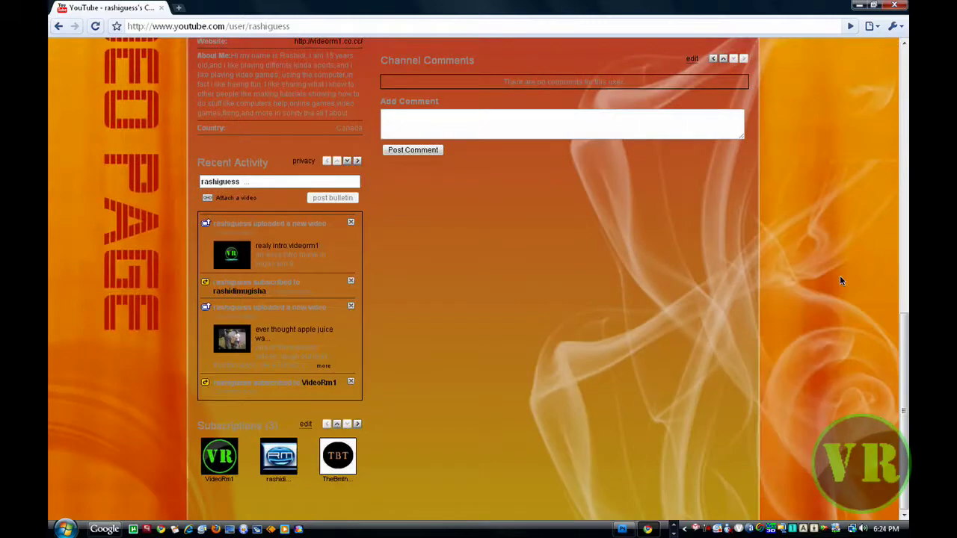
scroll(840, 281, up, 10)
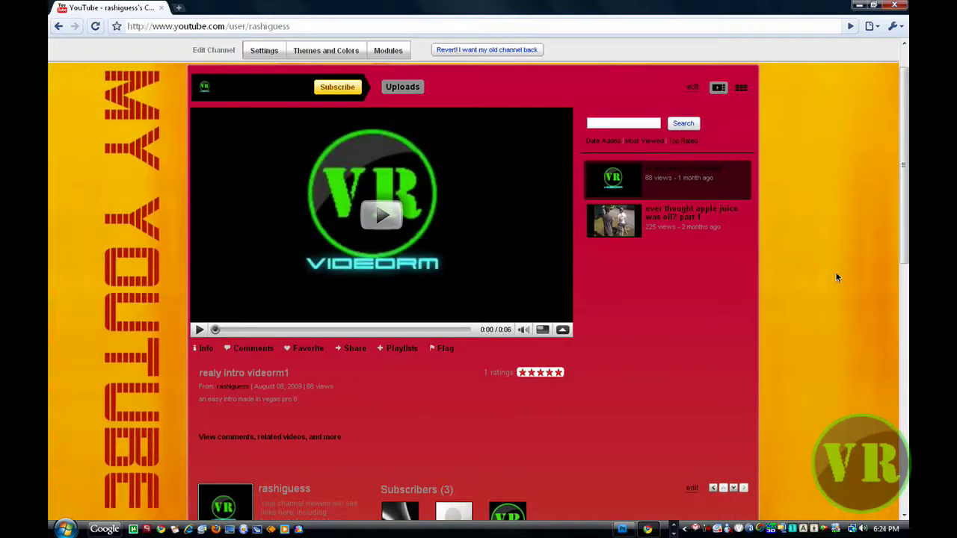
Switch to Photoshop and create a new blank document 1800 pixels wide and 2500 pixels high
click(858, 5)
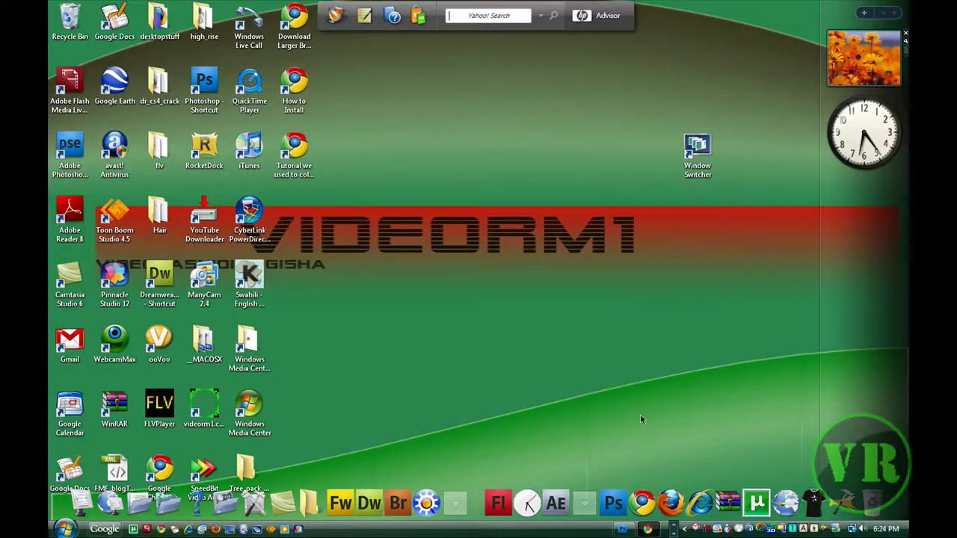
click(622, 530)
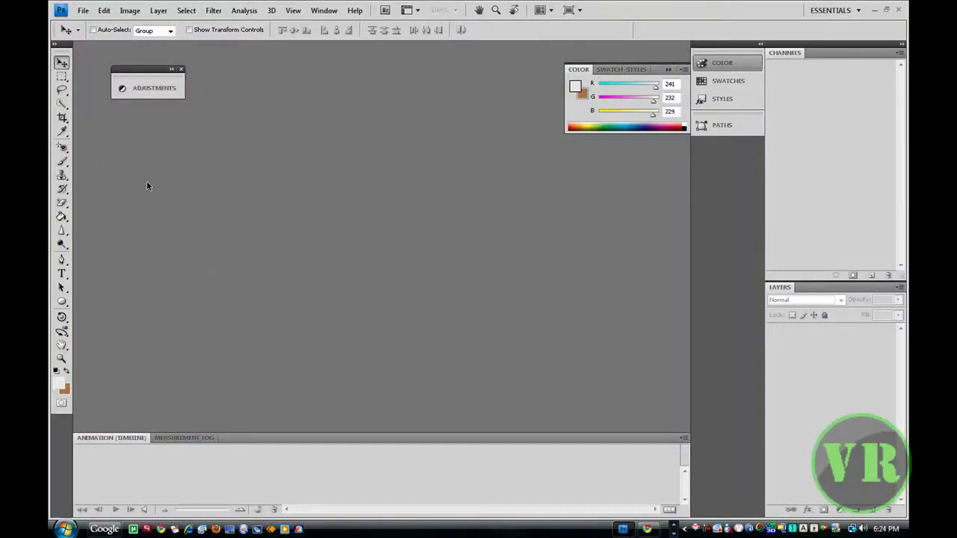
click(89, 13)
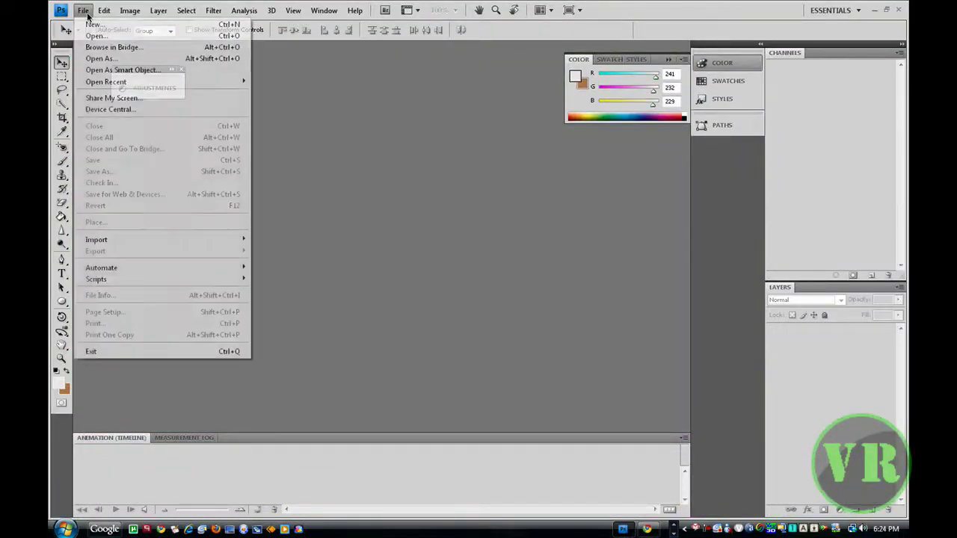
click(92, 24)
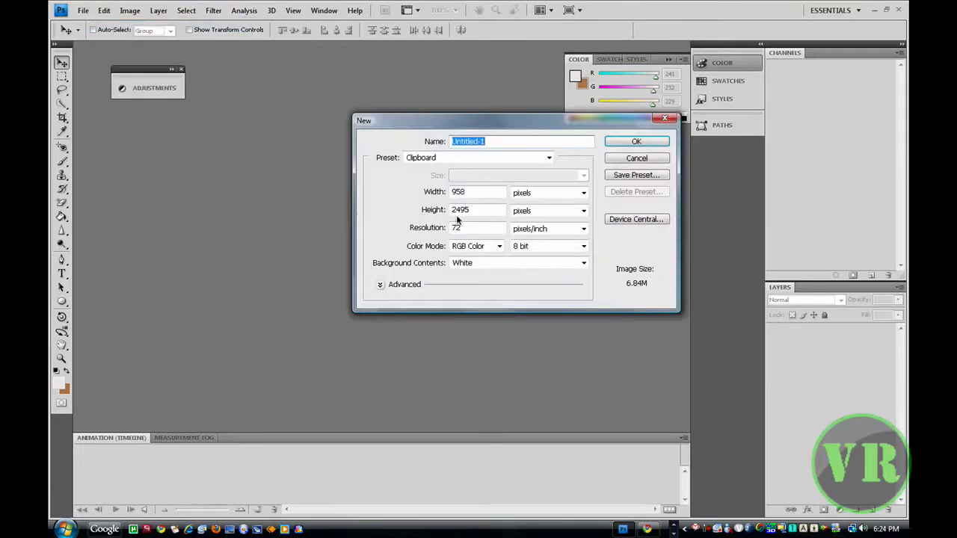
double_click(470, 193)
text(1800)
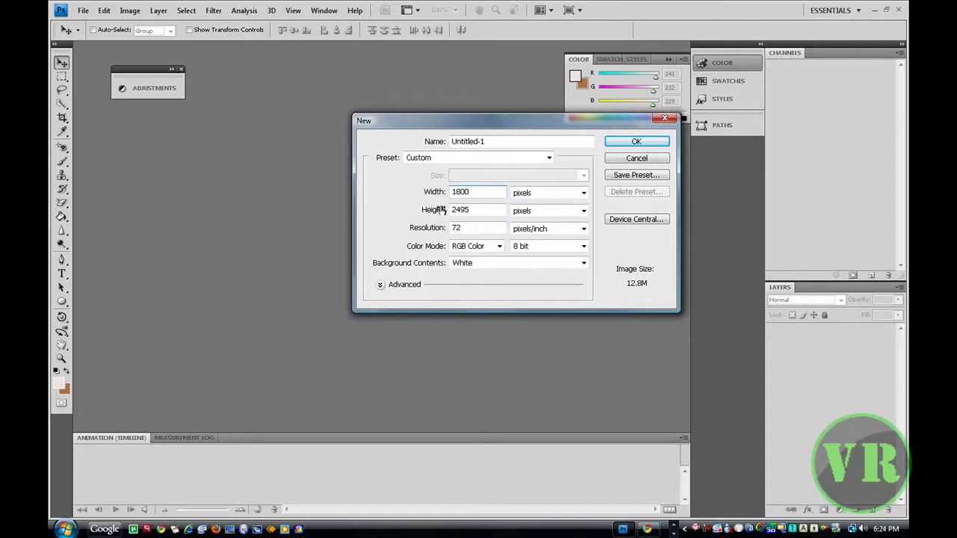
double_click(494, 210)
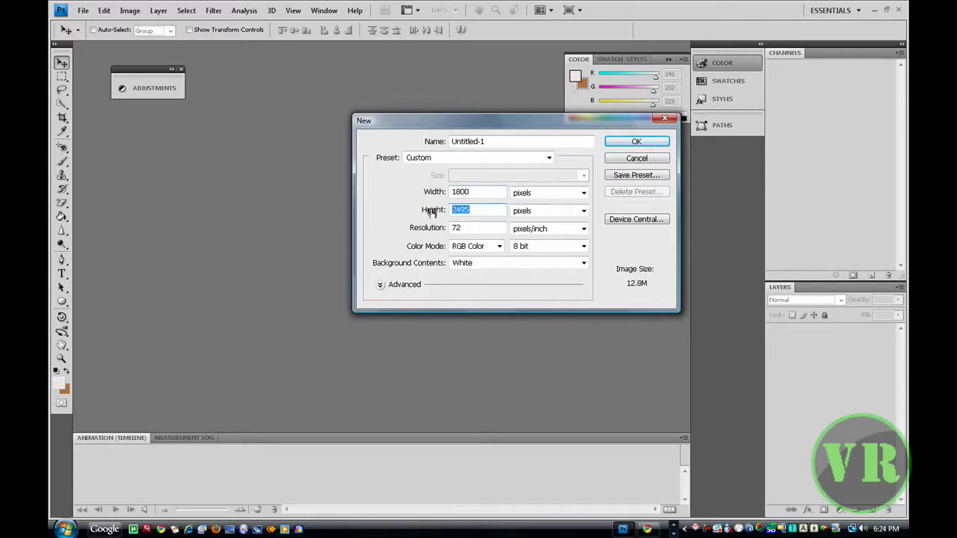
text(2500)
click(636, 141)
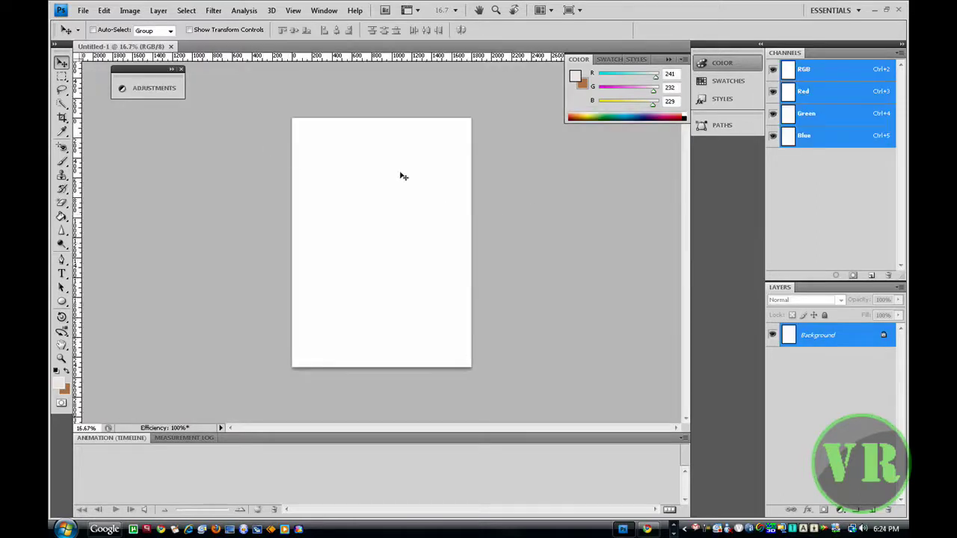
Create a second blank document 975 pixels wide and 2500 pixels high
click(83, 11)
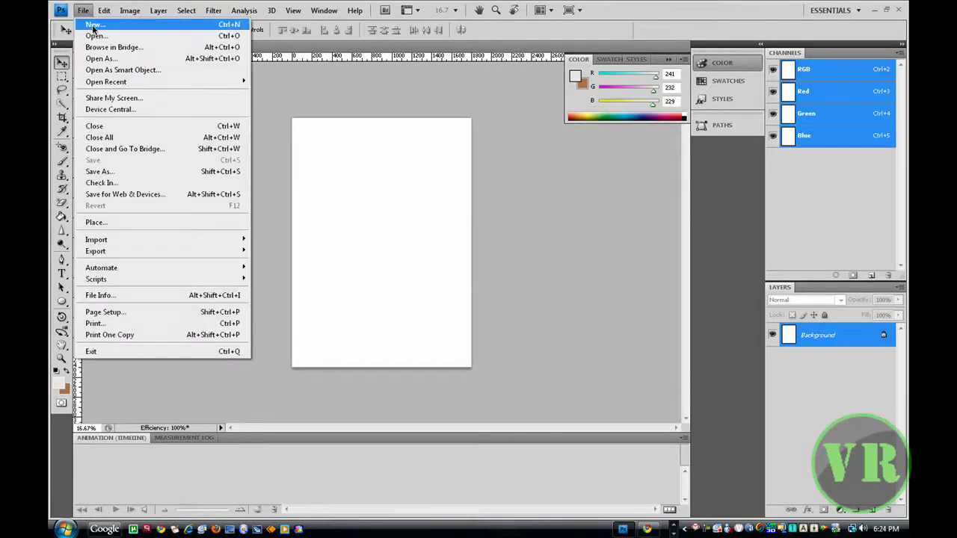
click(92, 27)
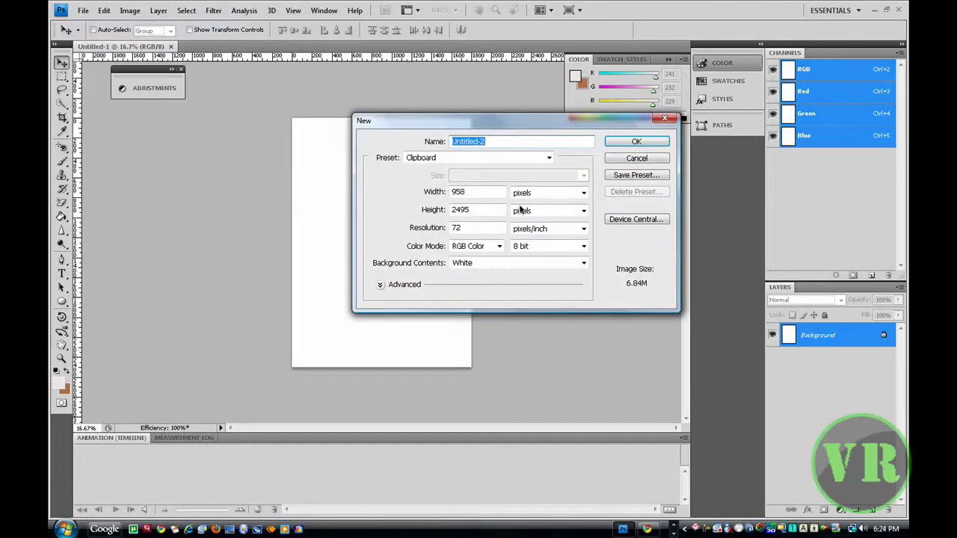
click(425, 194)
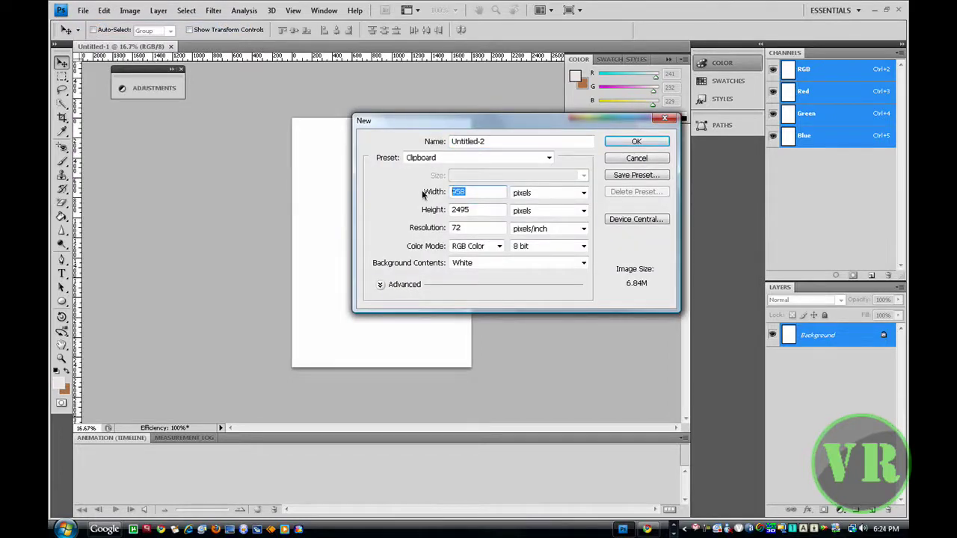
text(975)
double_click(486, 210)
text(2500)
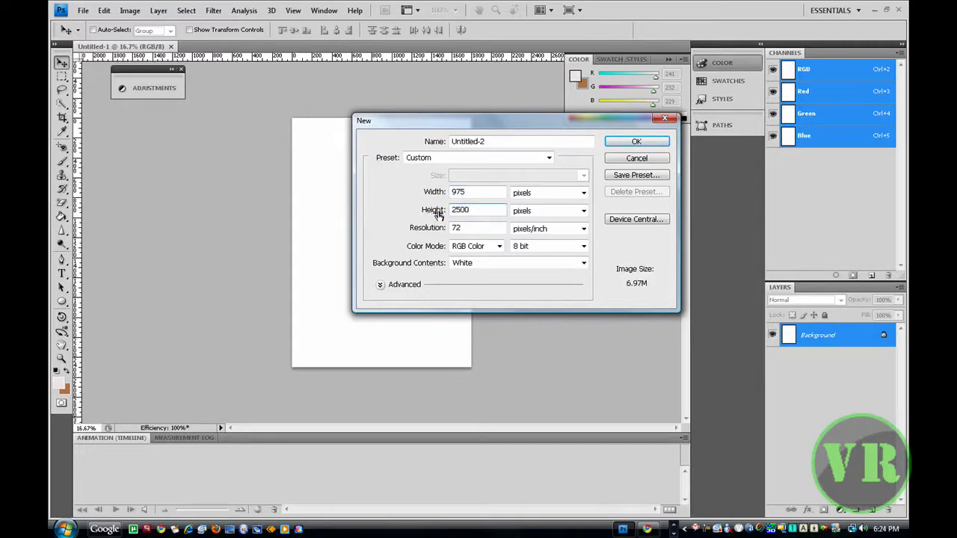
click(635, 143)
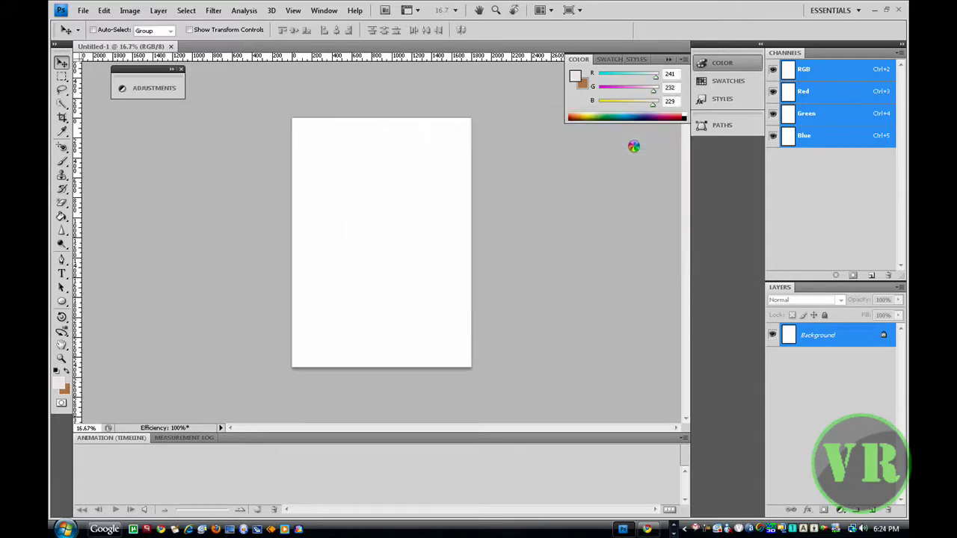
Compare the canvas proportions of the wide and narrow blank documents
click(163, 48)
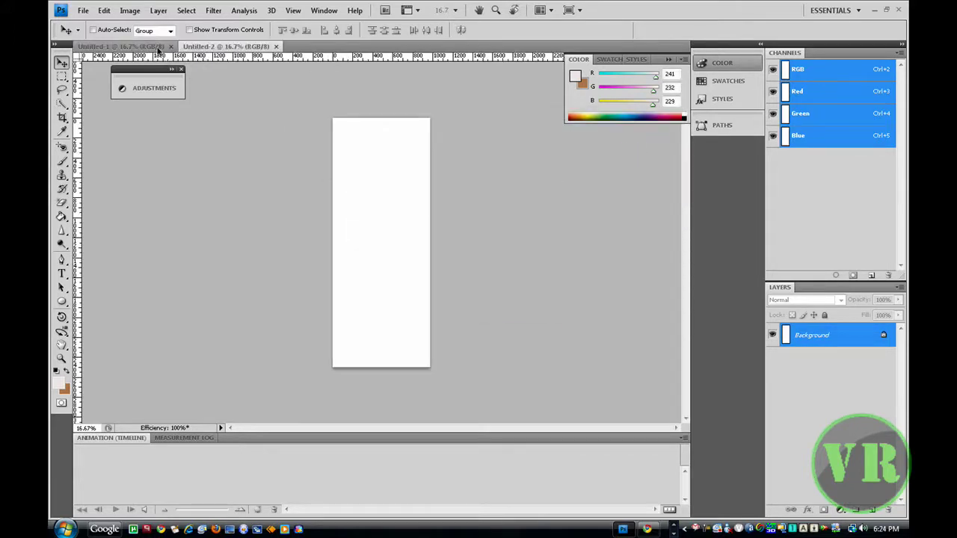
click(214, 47)
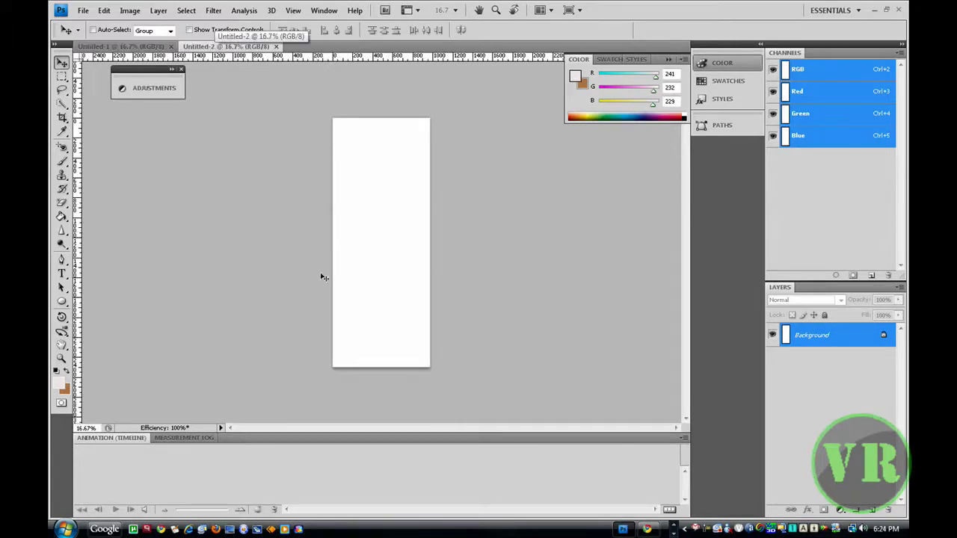
click(139, 48)
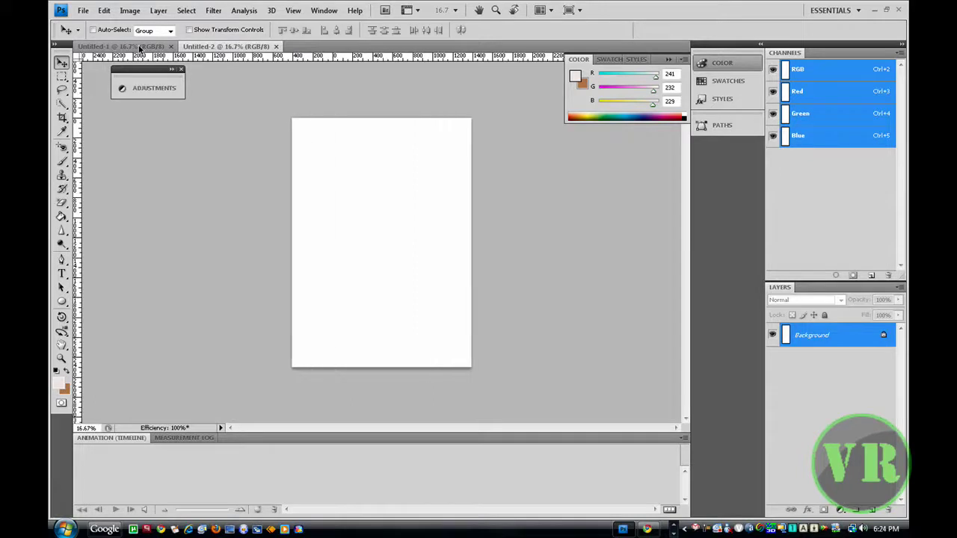
click(214, 47)
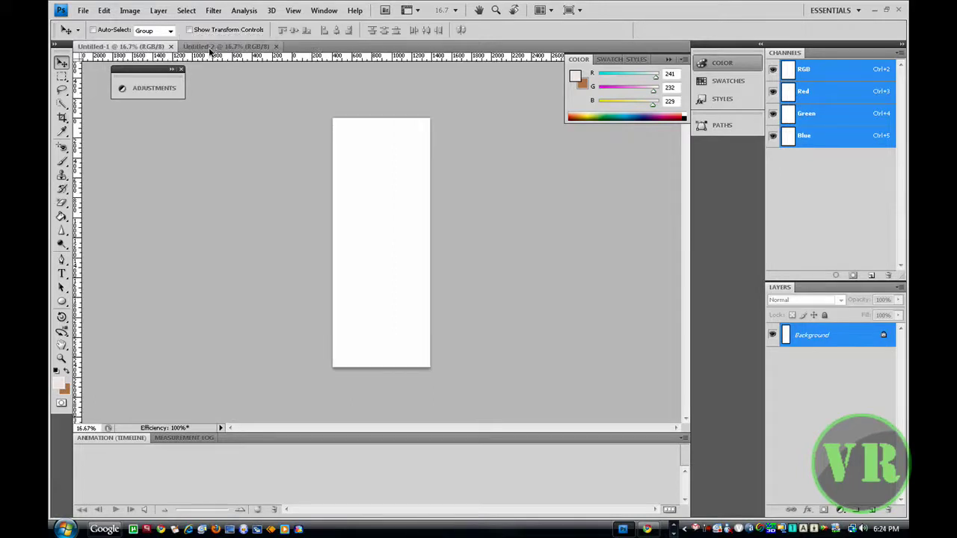
Set the foreground color to orange (RGB 241, 75, 14) and fill the narrow canvas repeatedly with the Paint Bucket
click(62, 216)
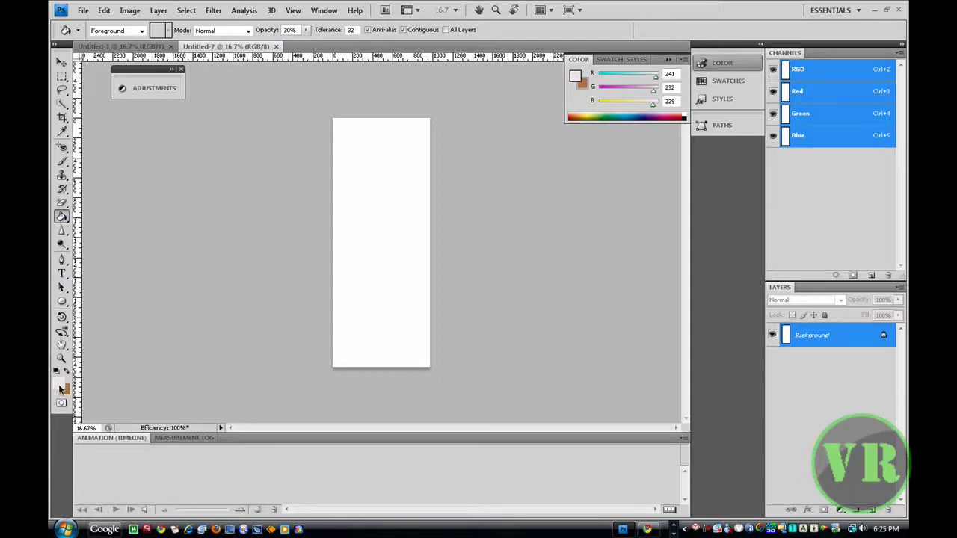
click(57, 217)
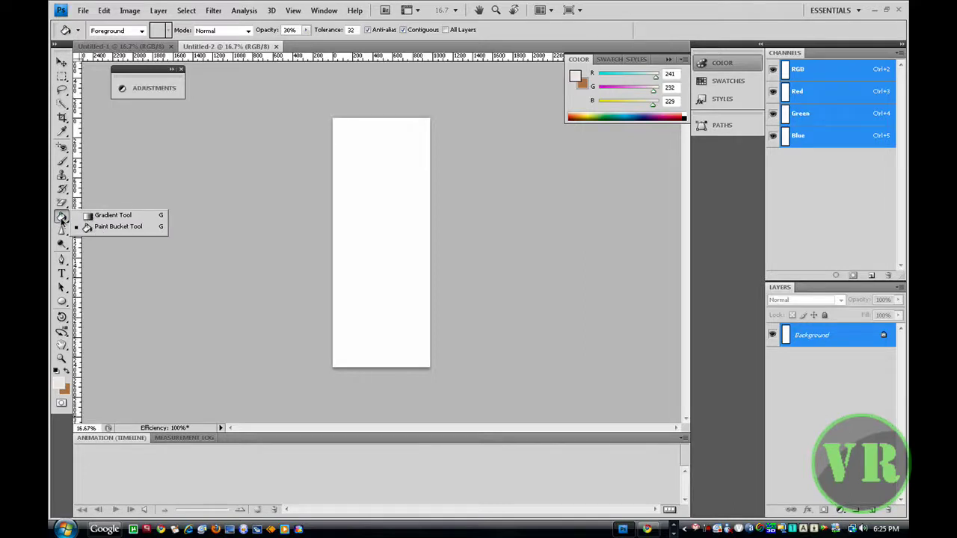
click(61, 220)
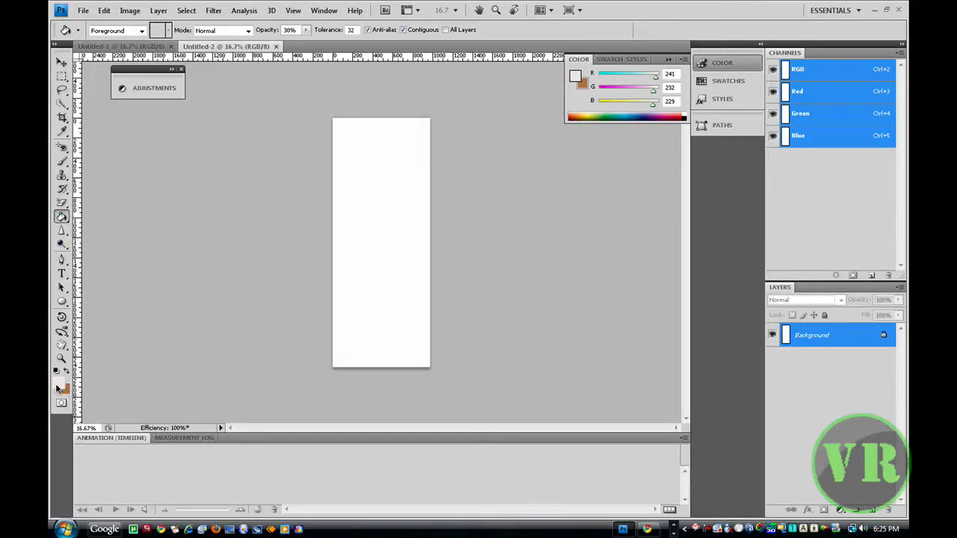
click(58, 388)
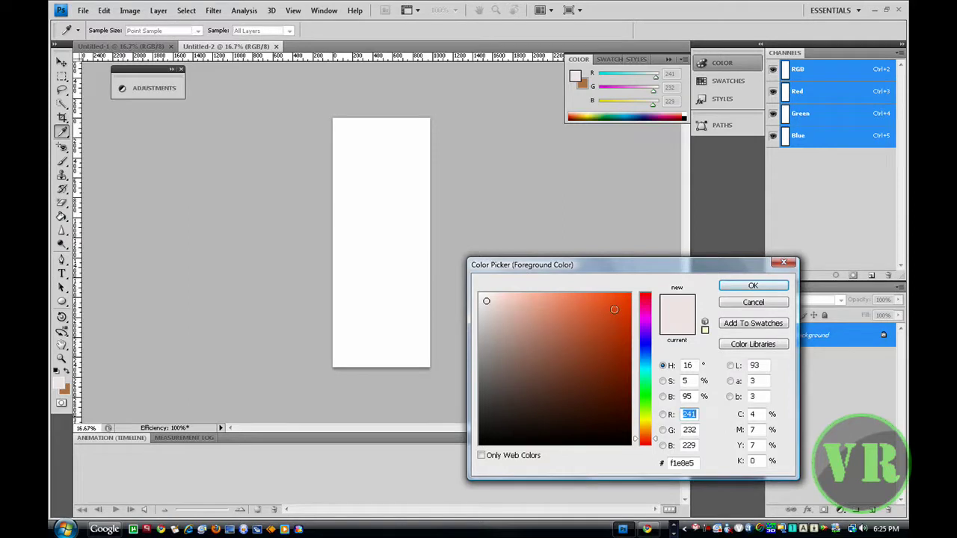
click(622, 301)
click(753, 287)
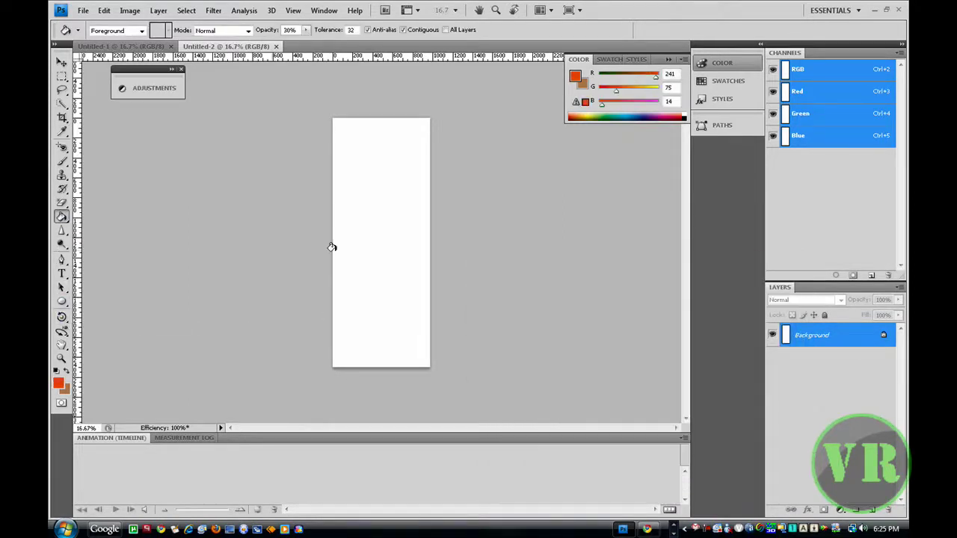
click(358, 218)
click(355, 216)
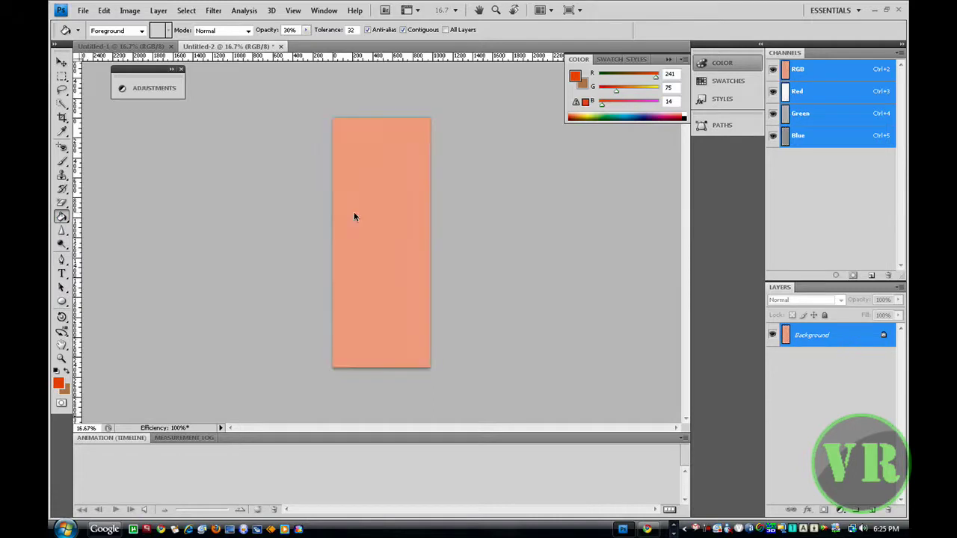
click(354, 216)
click(354, 217)
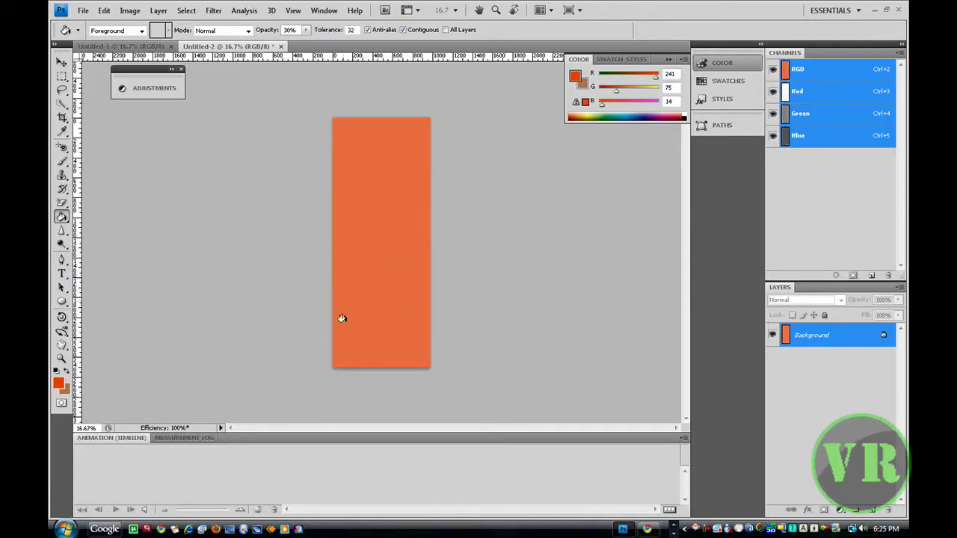
Select the entire orange canvas with the Rectangular Marquee, copy it, and switch to the 1800-pixel-wide document
click(63, 64)
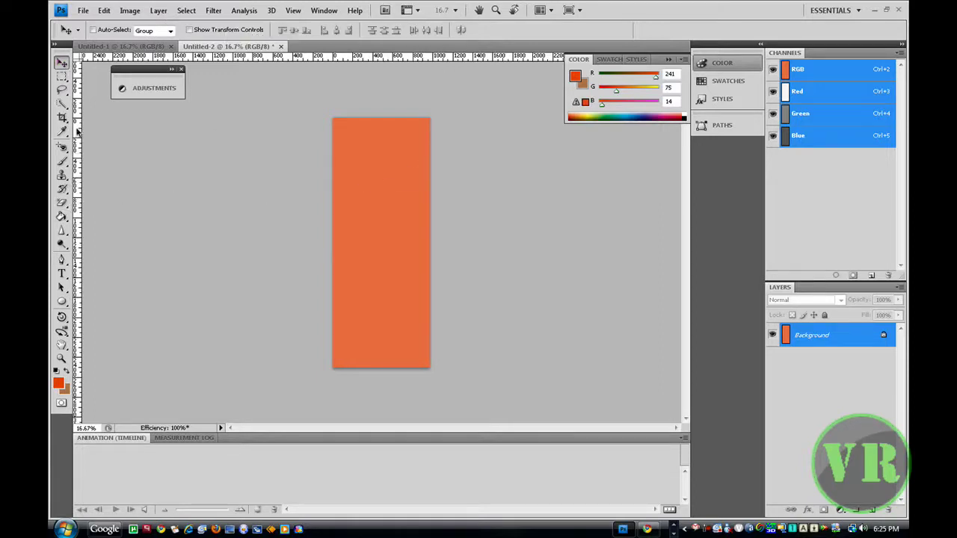
click(63, 77)
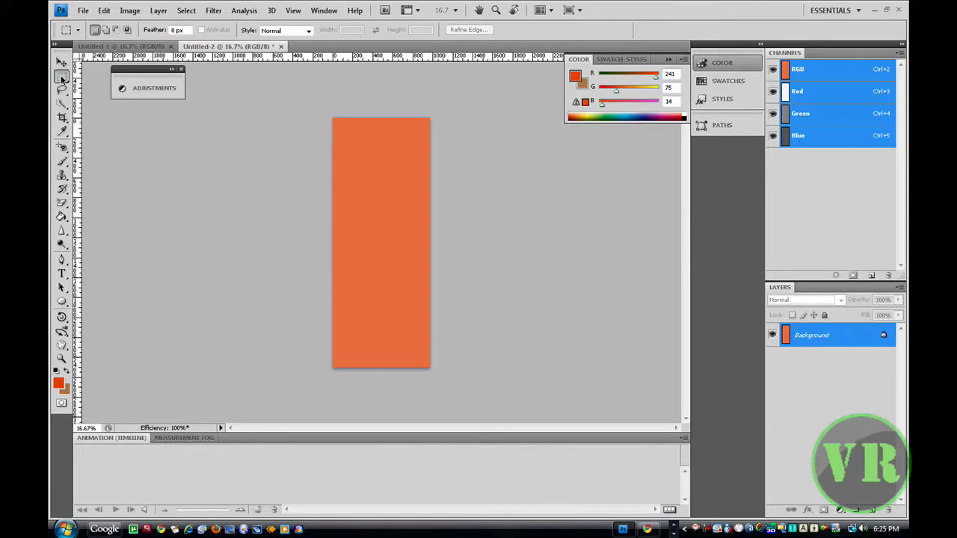
click(63, 78)
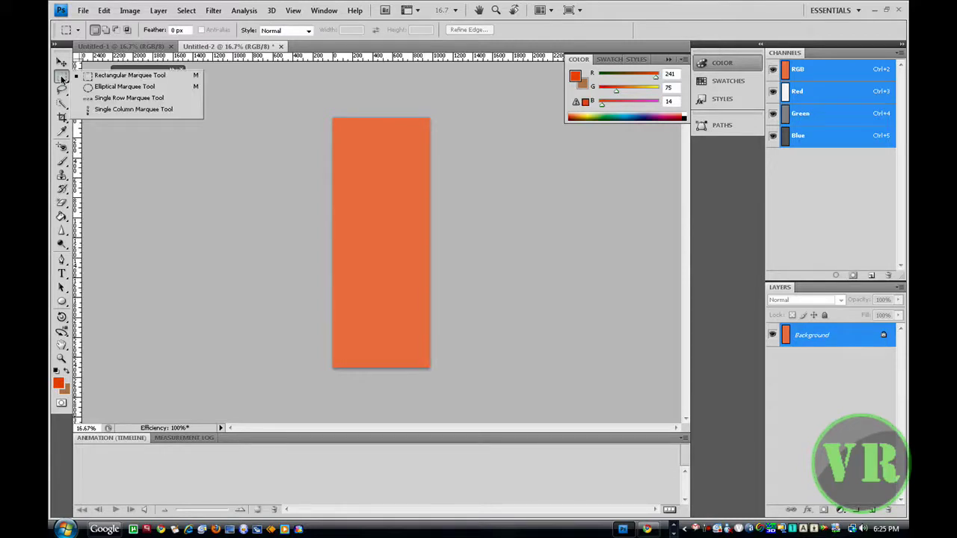
click(127, 75)
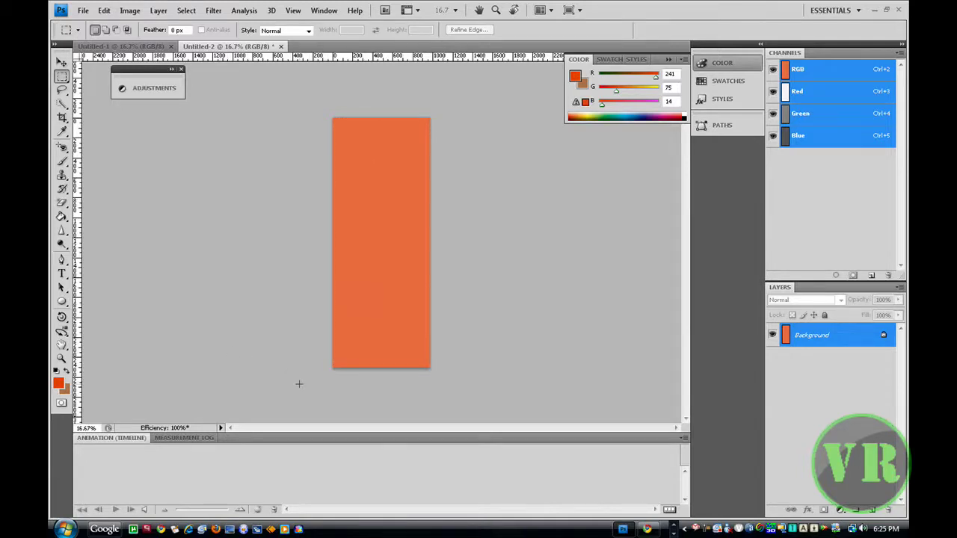
key(ctrl+a)
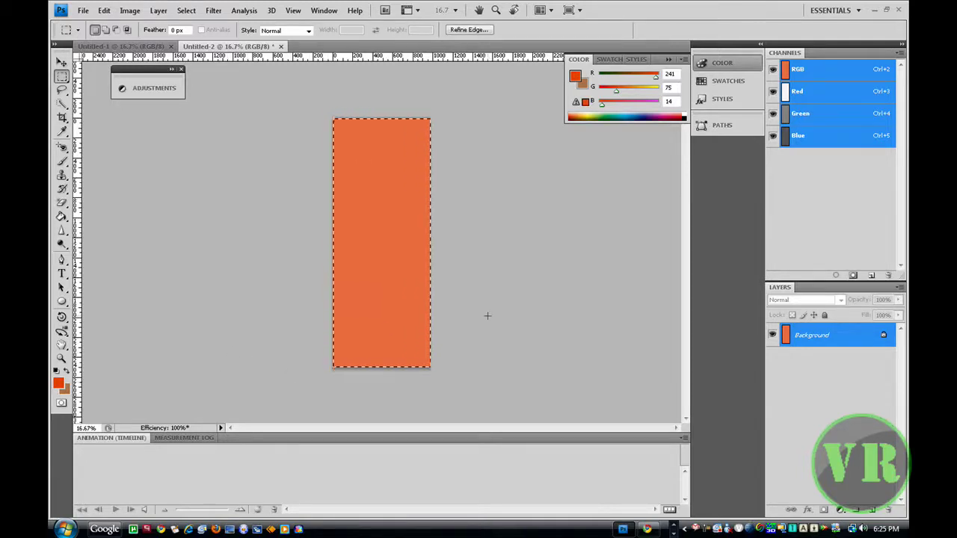
click(104, 9)
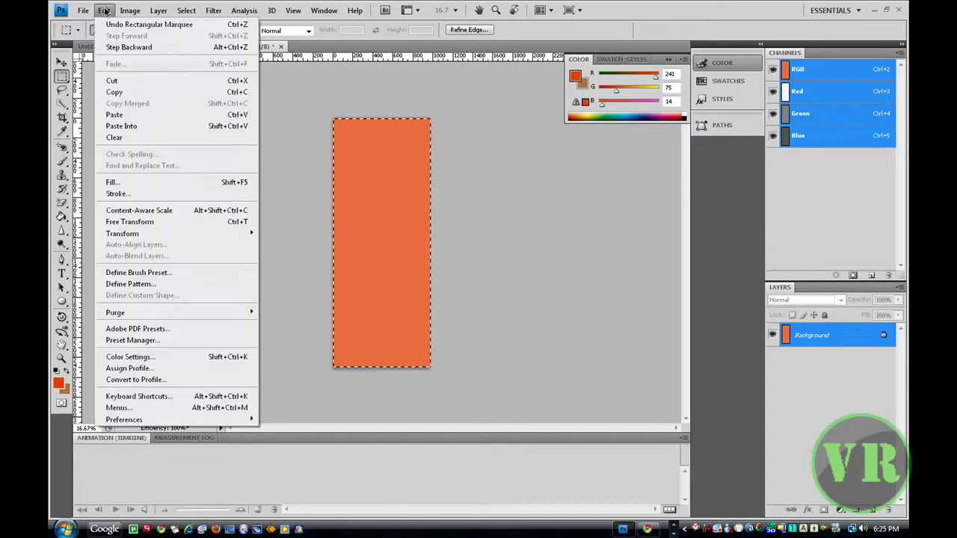
click(115, 91)
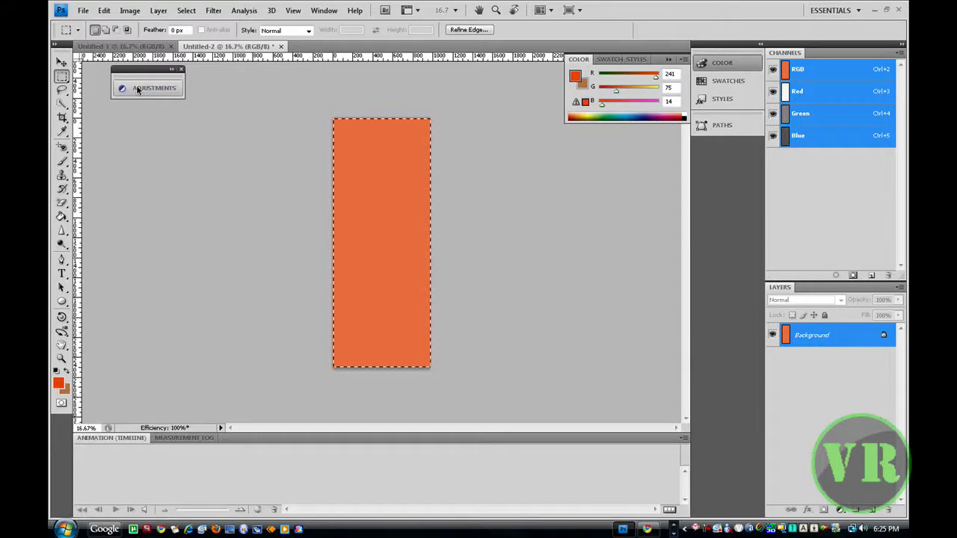
click(128, 47)
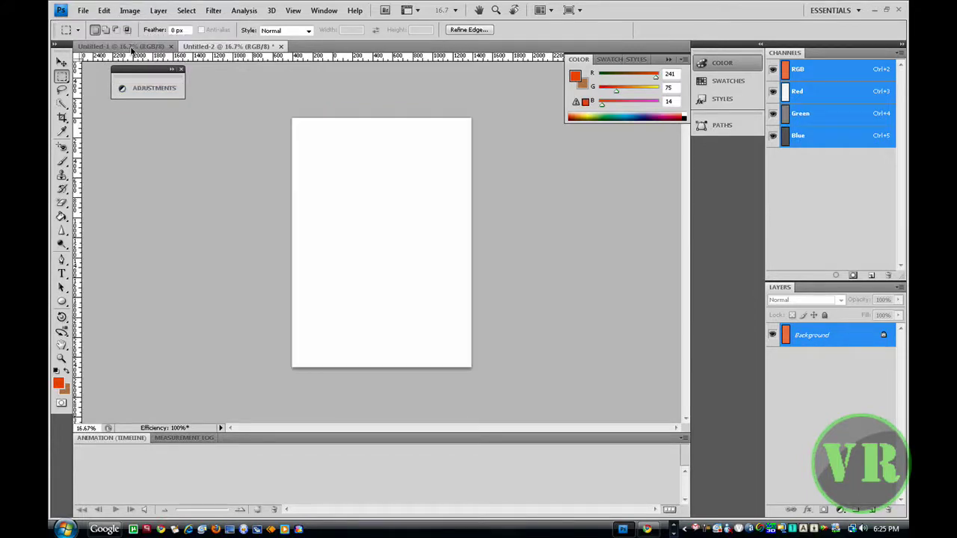
Paste the copied orange column into the wide document as a centered guide layer
click(104, 11)
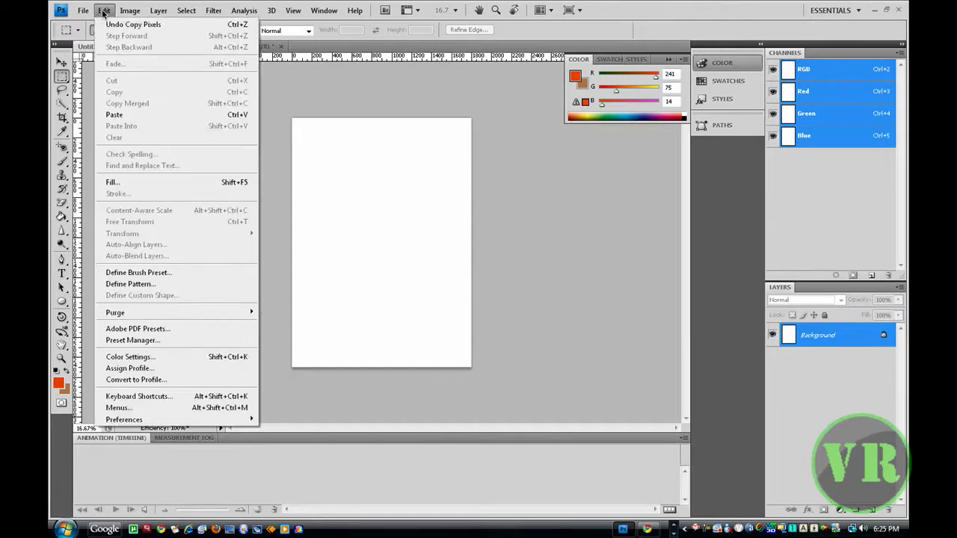
click(116, 116)
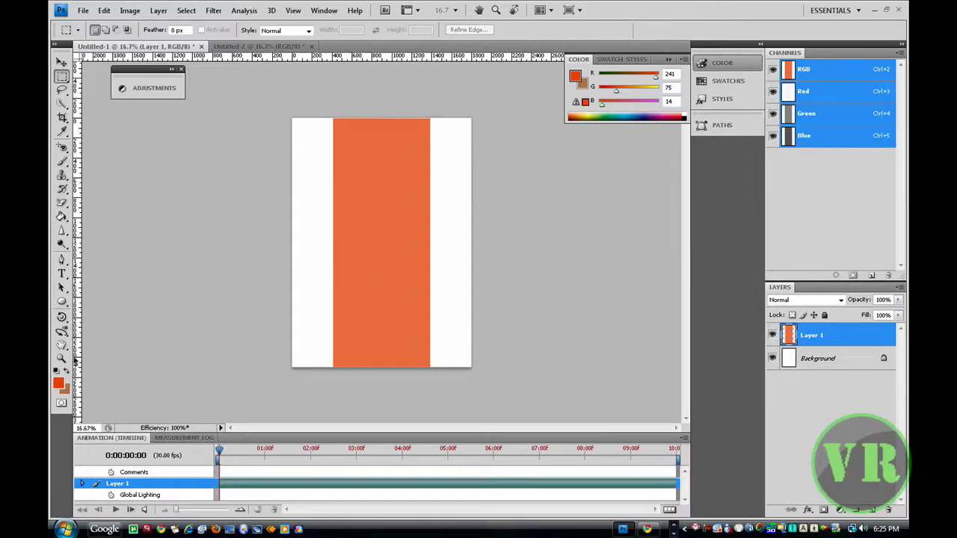
click(62, 359)
click(353, 269)
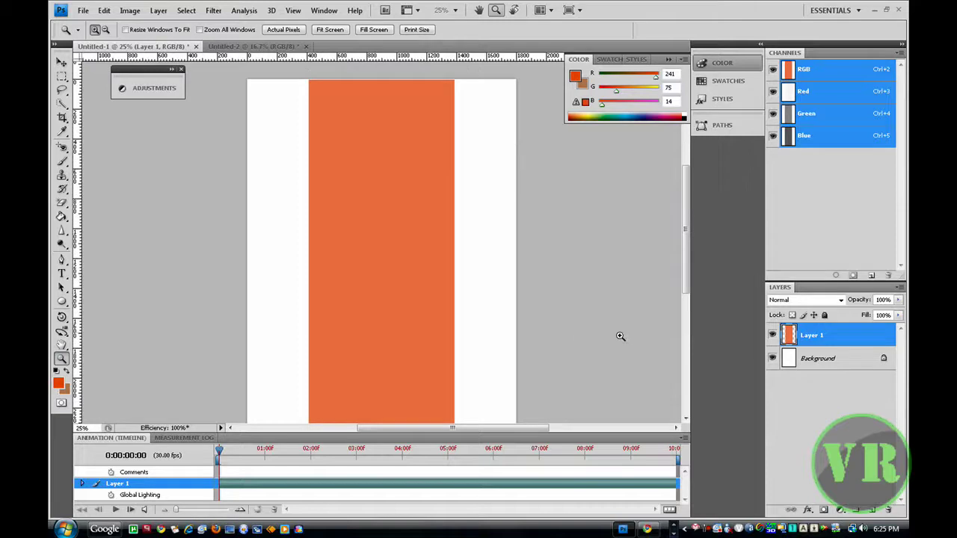
Convert the locked Background into a regular layer, keeping the default name Layer 0
click(831, 359)
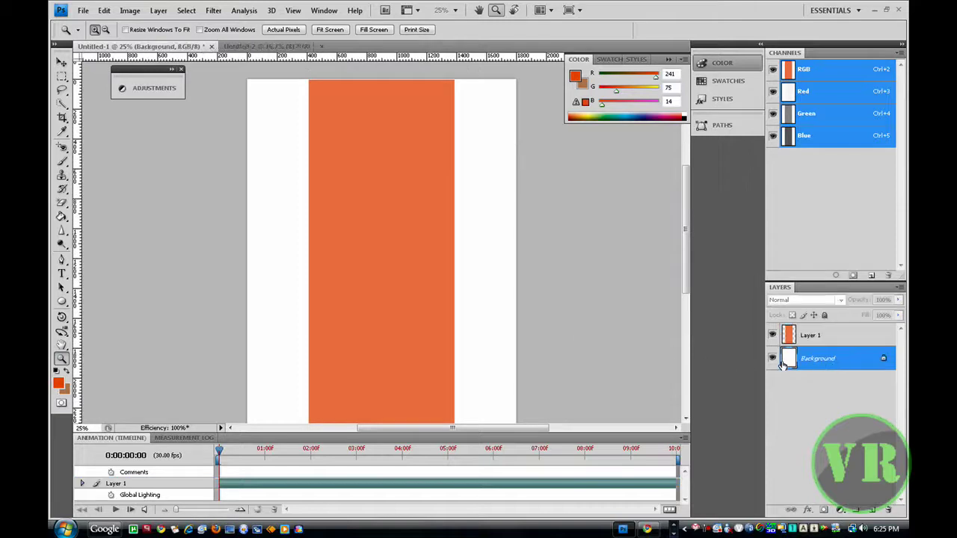
double_click(875, 364)
click(648, 199)
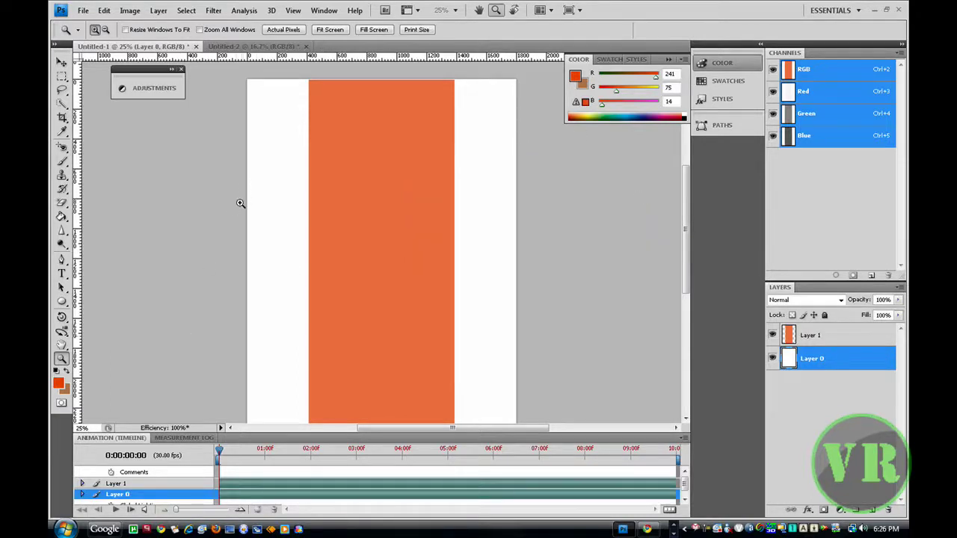
Add a Pattern Overlay to Layer 0 using the streaked yellow, red and purple pattern
scroll(239, 203, down, 1)
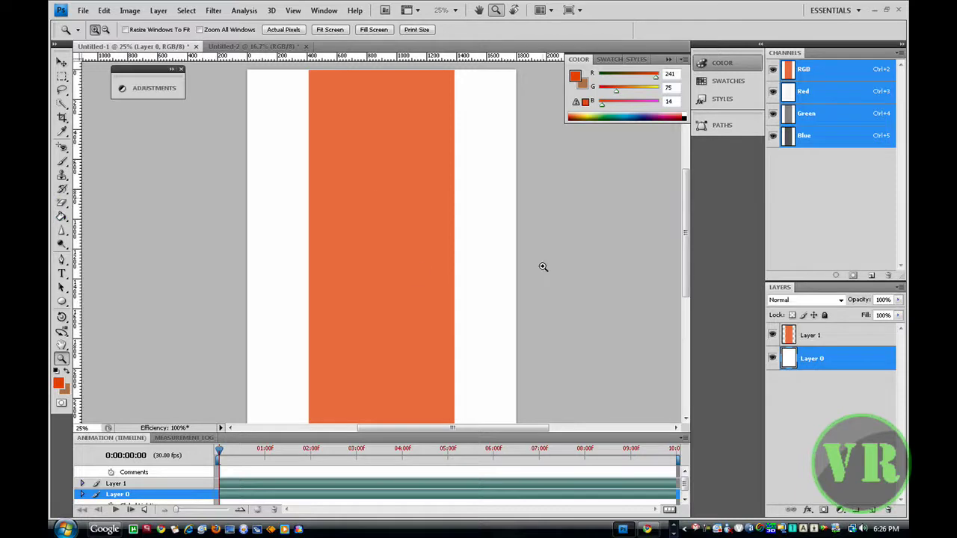
double_click(828, 360)
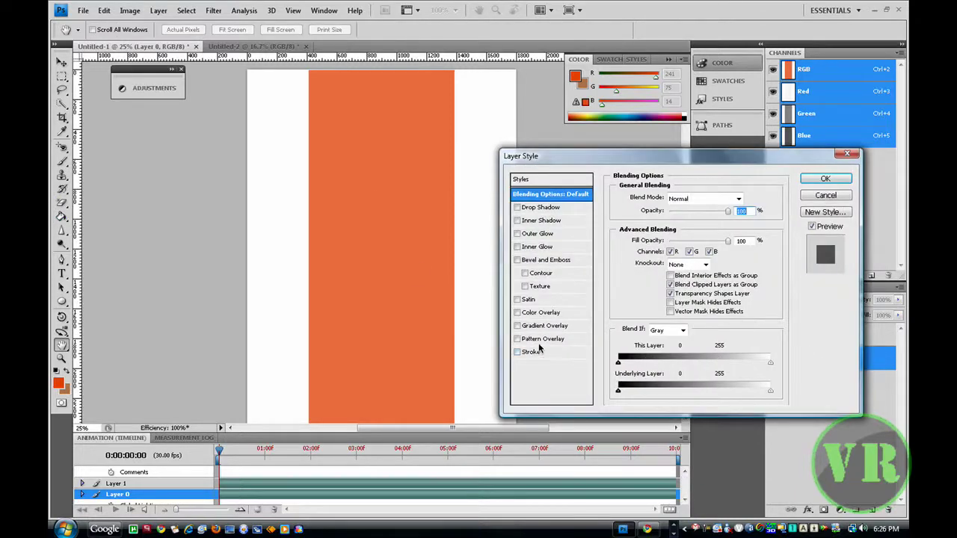
click(518, 341)
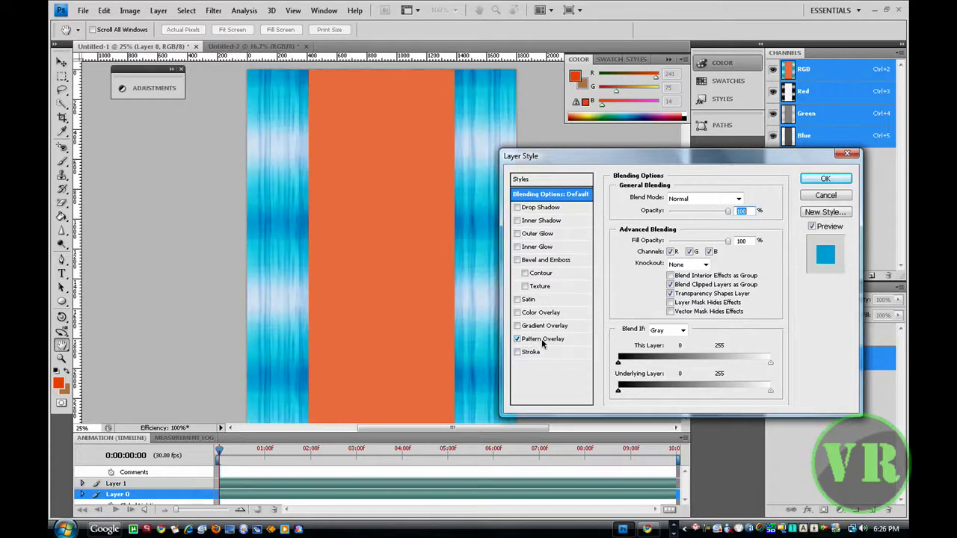
click(553, 342)
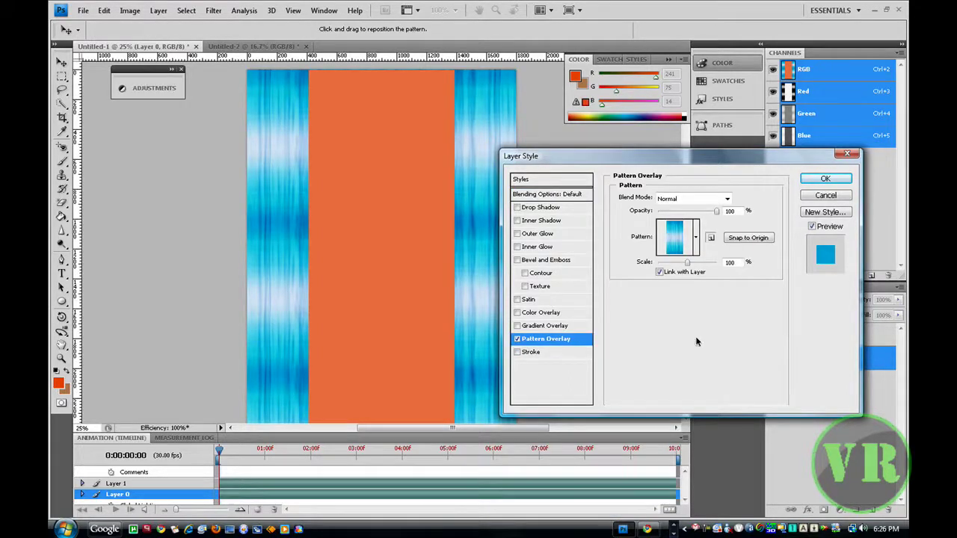
click(643, 243)
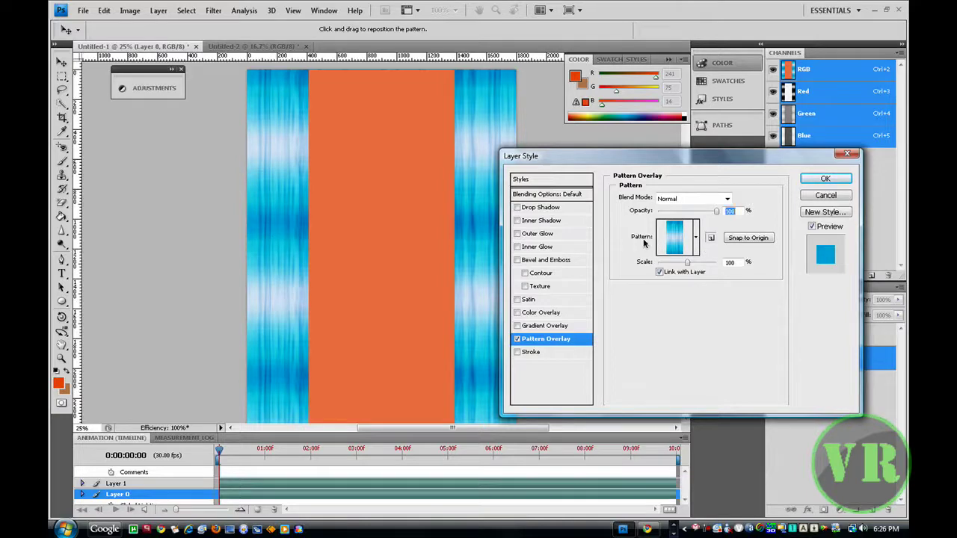
click(696, 238)
click(705, 284)
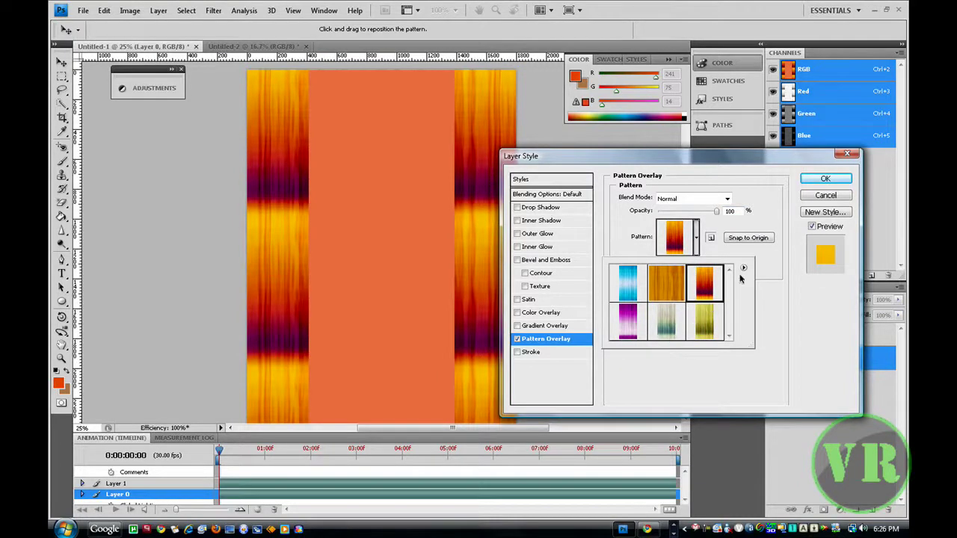
click(743, 269)
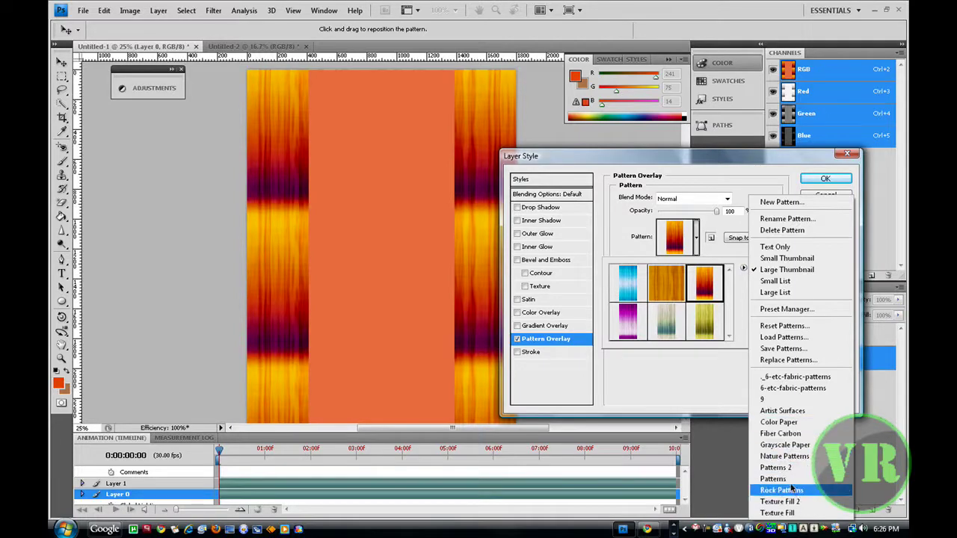
click(696, 374)
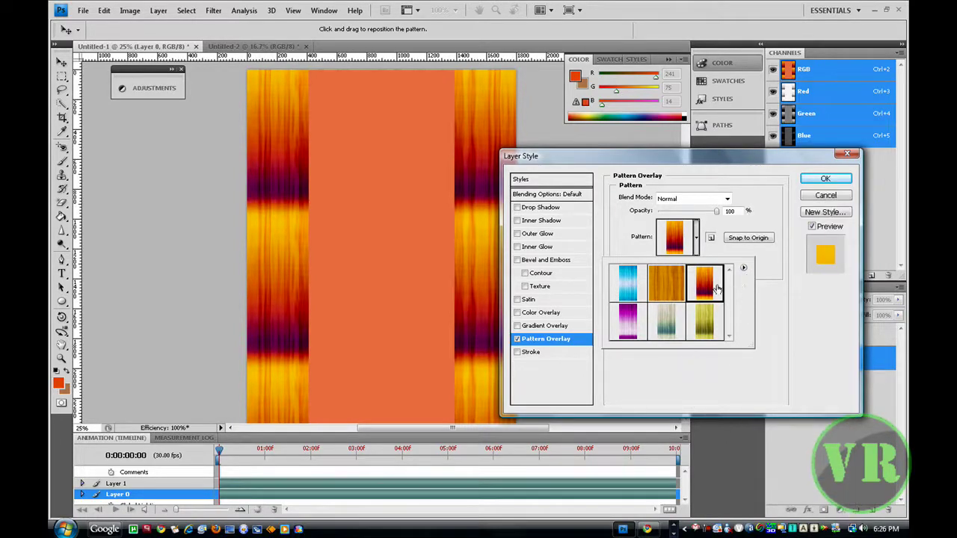
click(795, 313)
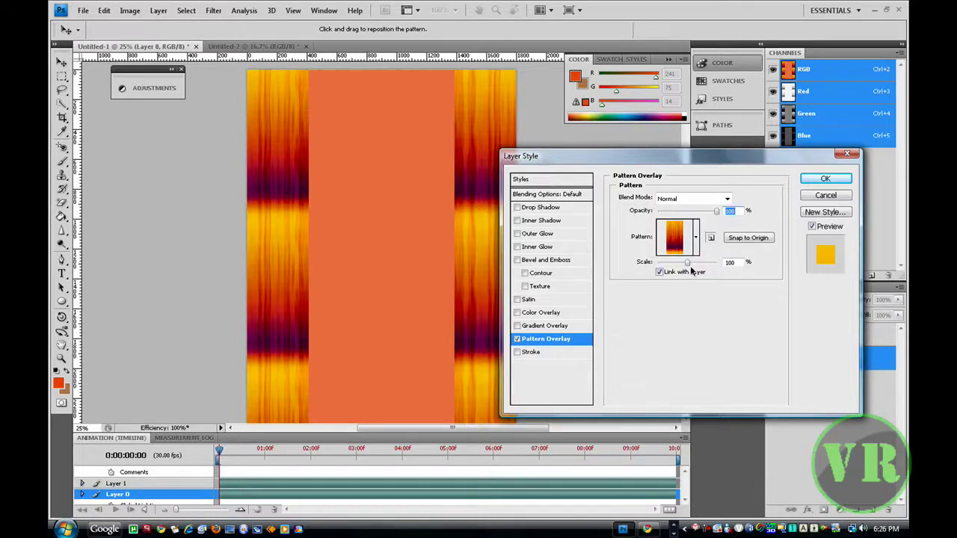
Scale Layer 0's overlay pattern to 351% and apply the layer style
drag(686, 265, 696, 266)
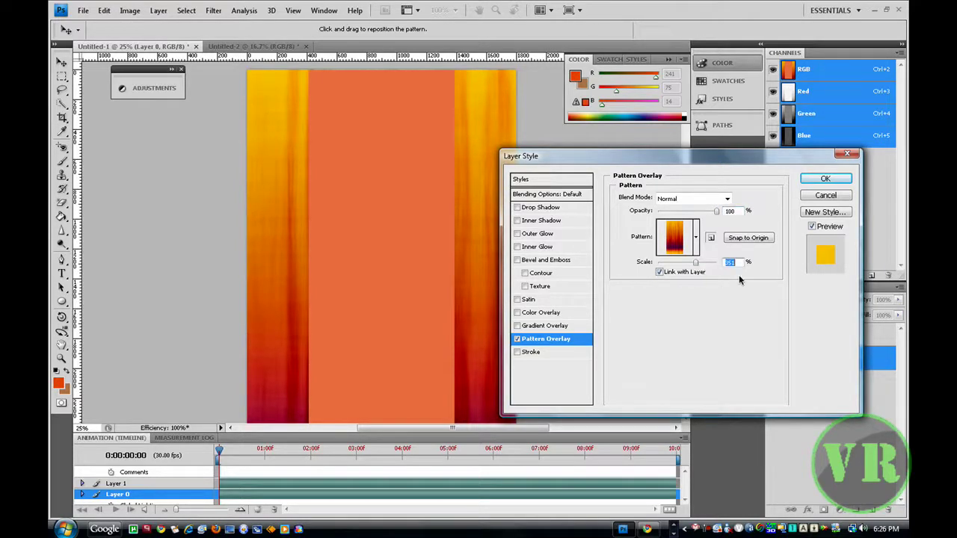
click(823, 180)
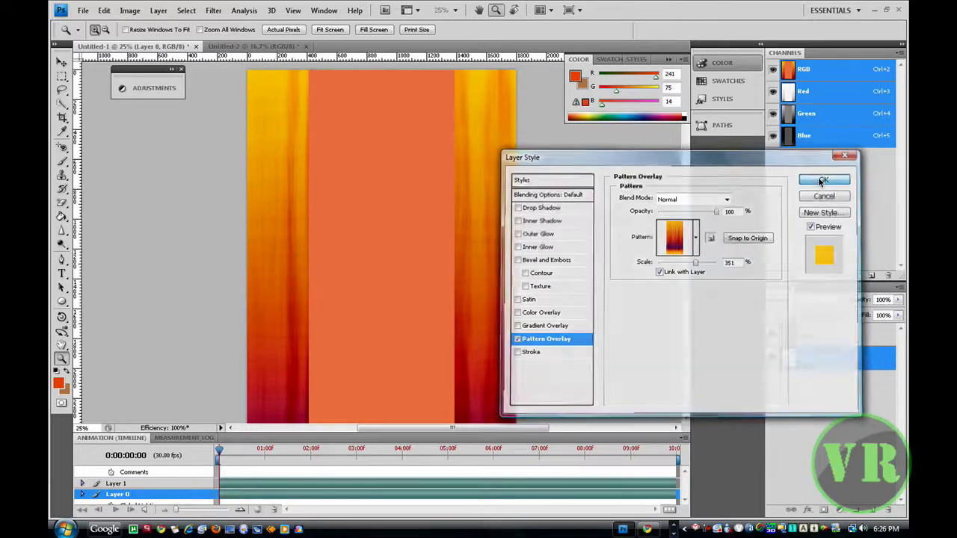
mouse_move(686, 248)
mouse_down()
mouse_move(685, 227)
mouse_move(681, 243)
mouse_up()
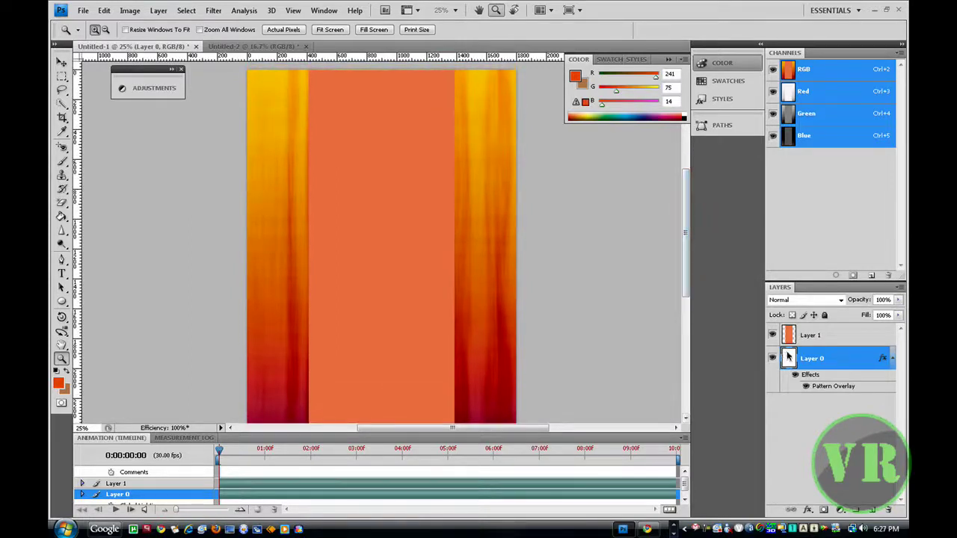
Add a Gradient Overlay to the center column on Layer 1, using the yellow-green to crimson gradient preset
click(827, 339)
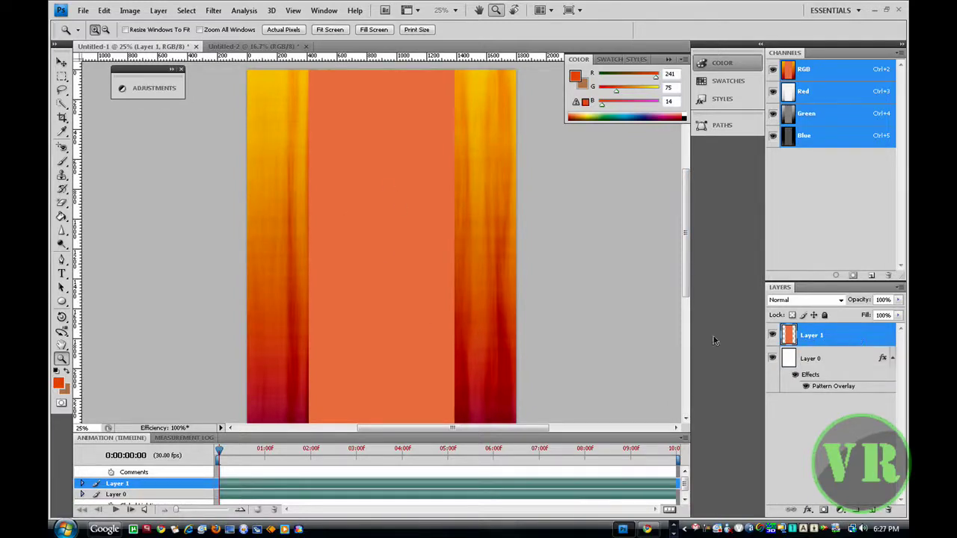
scroll(362, 226, down, 2)
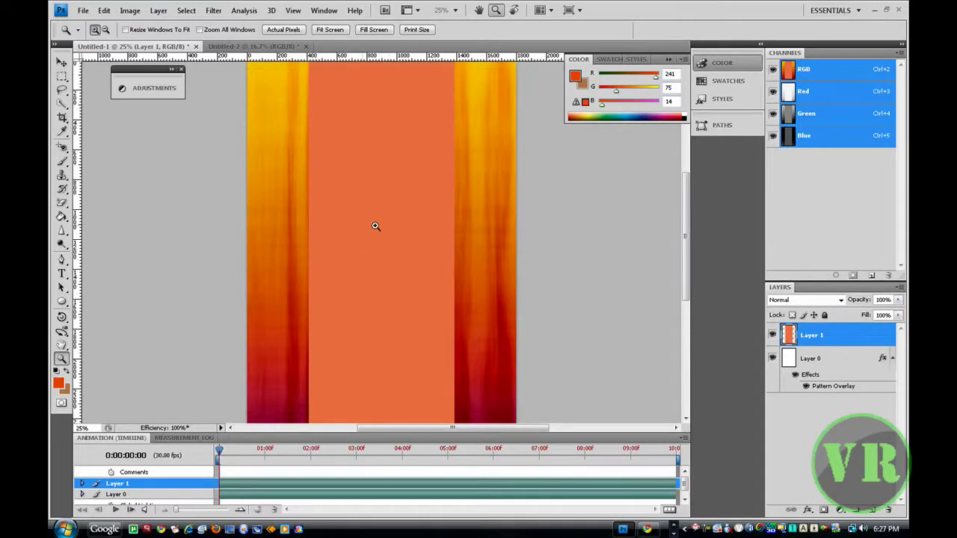
scroll(366, 230, up, 3)
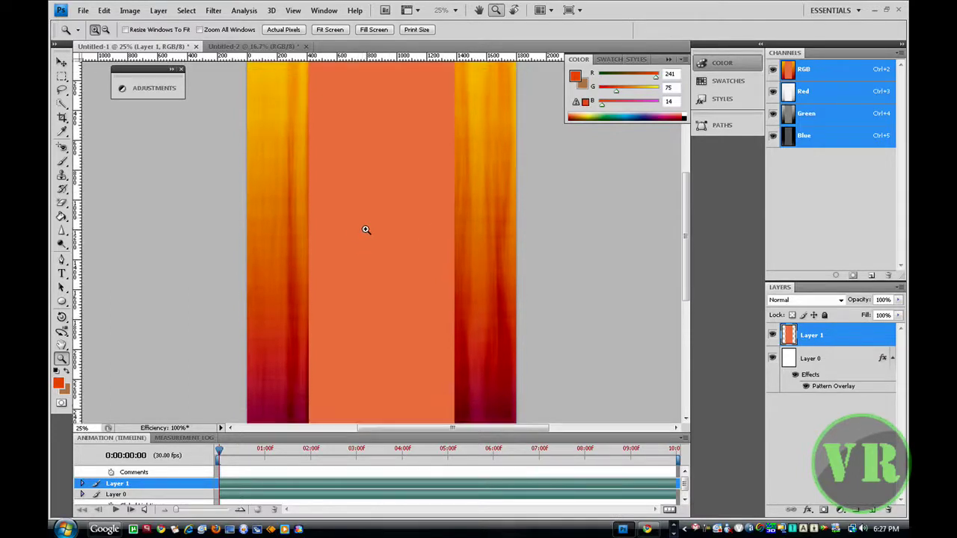
scroll(367, 227, down, 1)
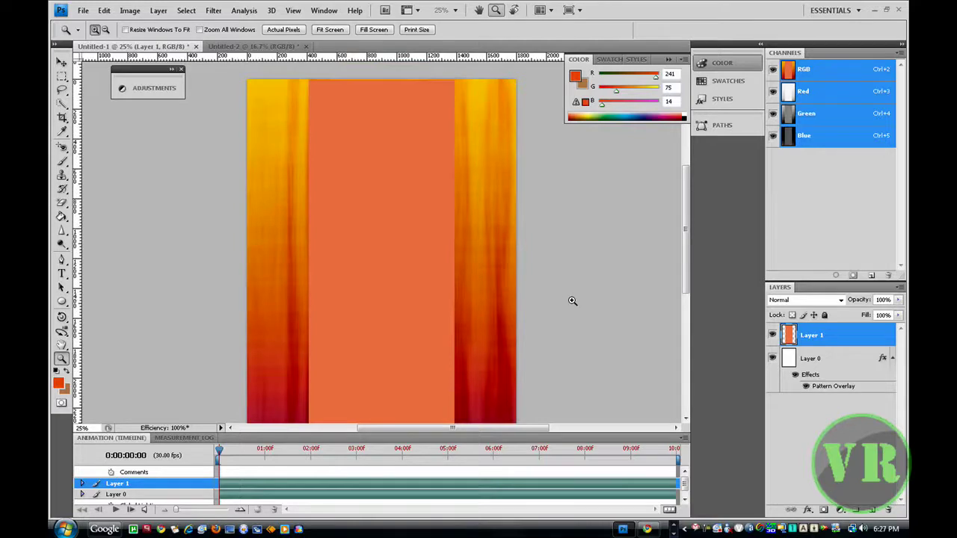
key(h)
double_click(825, 339)
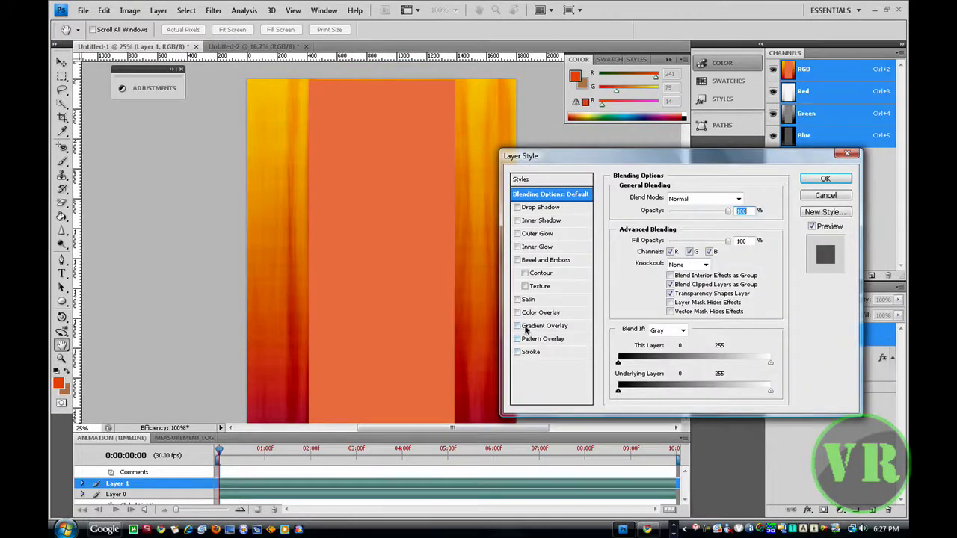
click(516, 327)
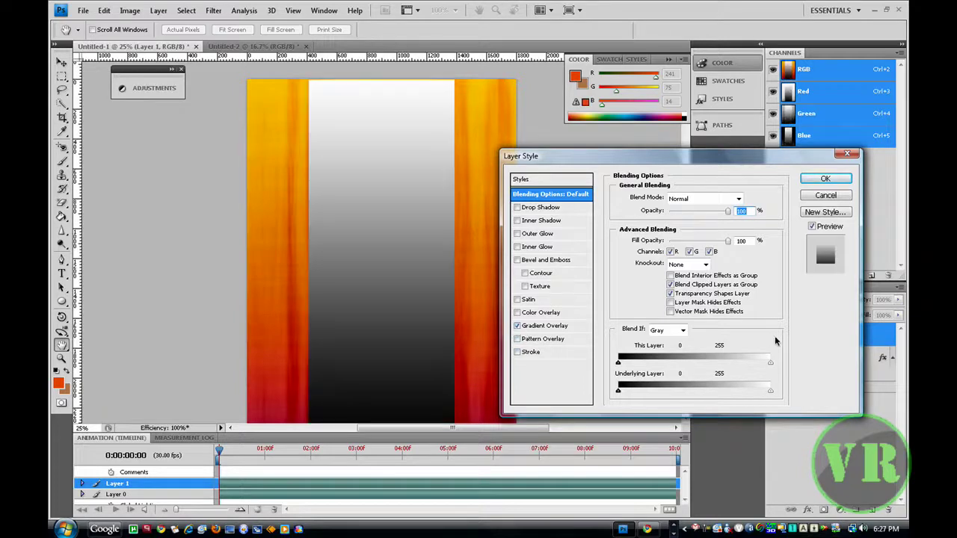
click(539, 326)
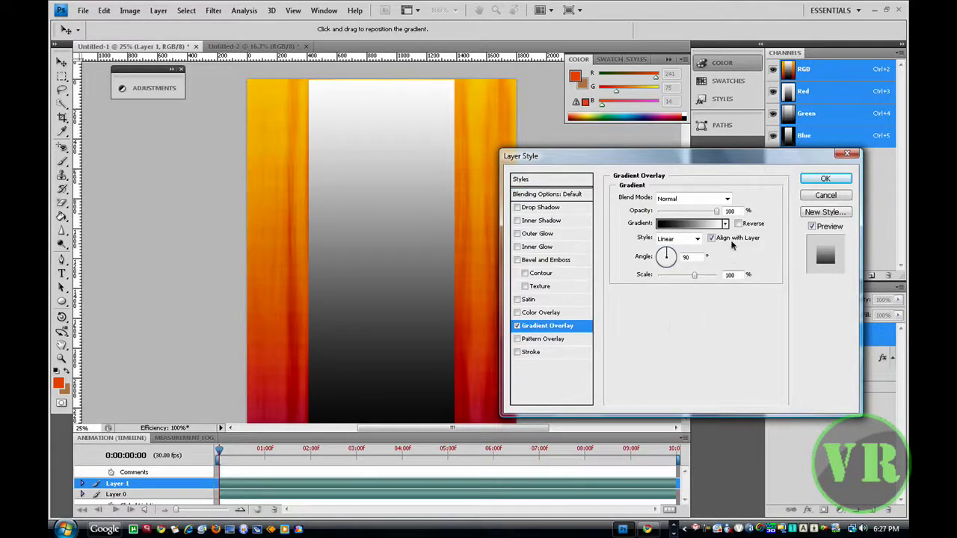
click(724, 225)
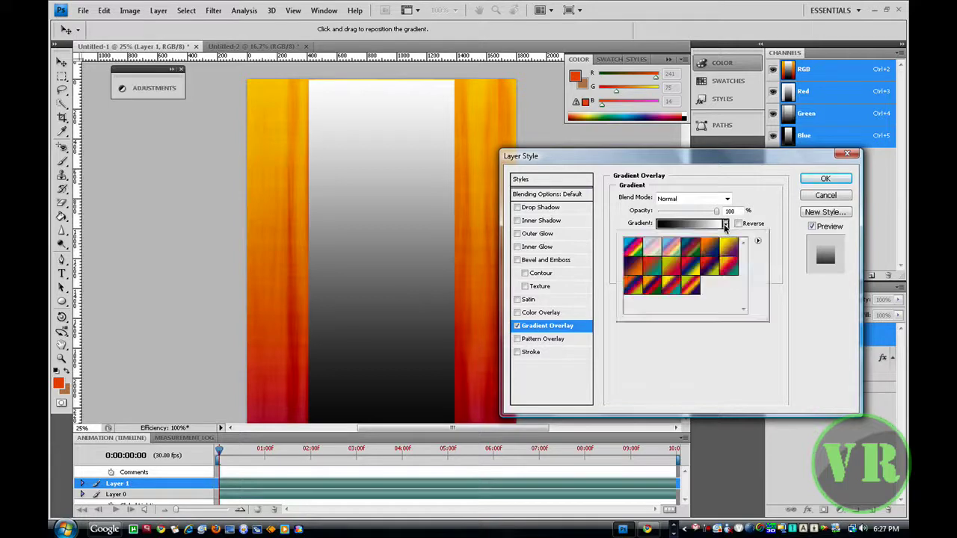
click(667, 268)
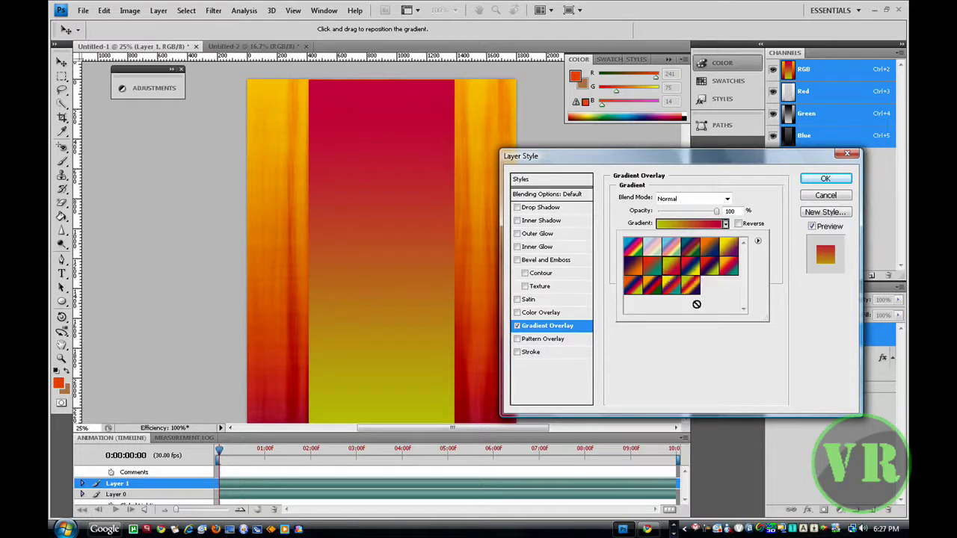
Reverse the column's gradient, set its angle to -90°, increase its scale, and apply the layer style
click(739, 224)
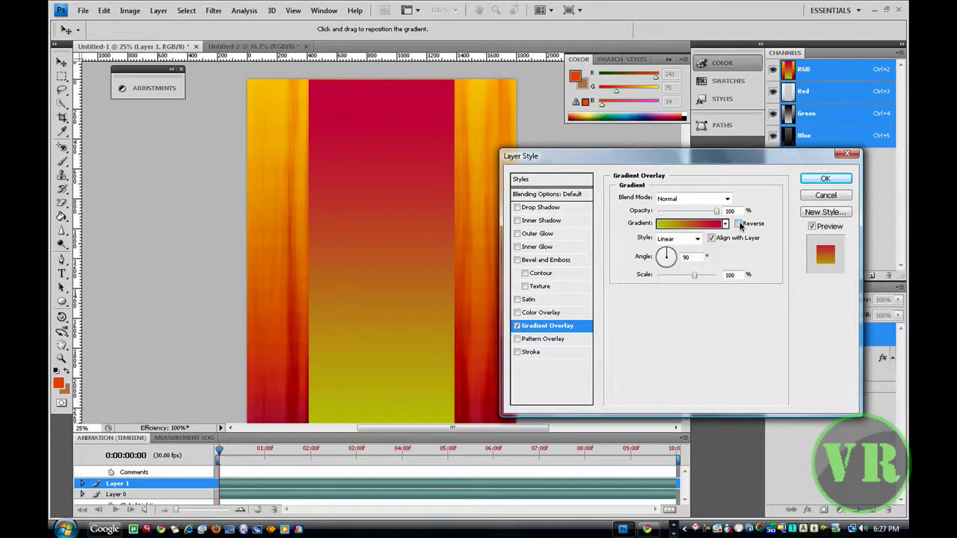
click(740, 225)
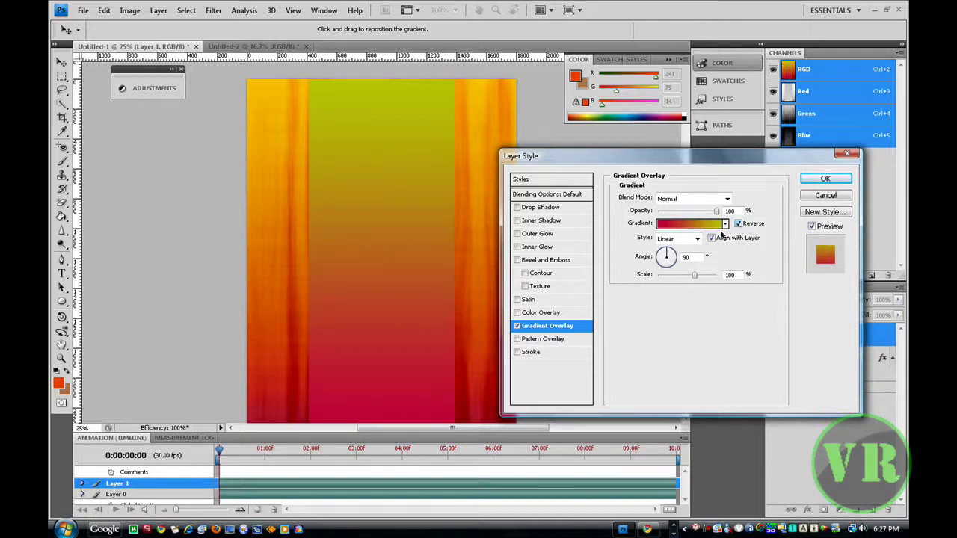
drag(667, 252, 701, 278)
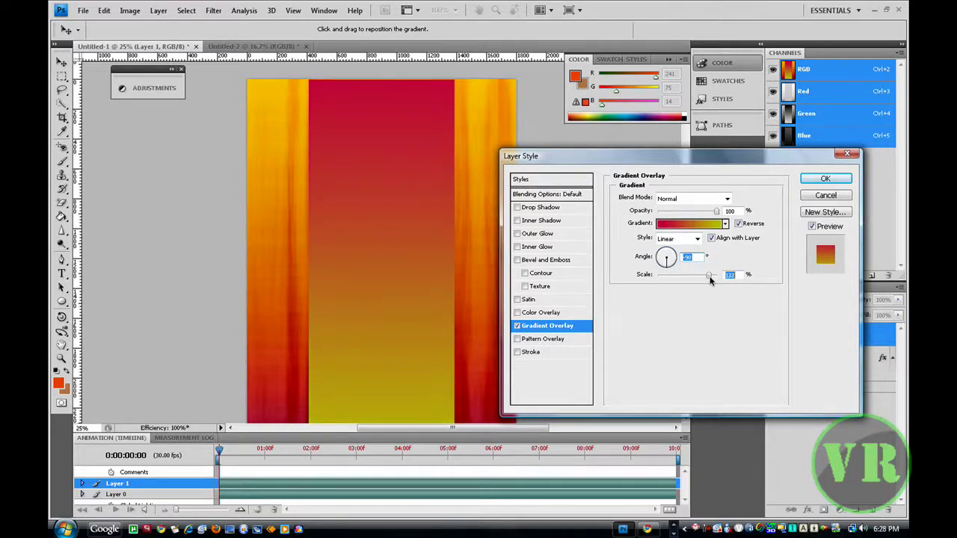
drag(708, 277, 711, 276)
click(829, 180)
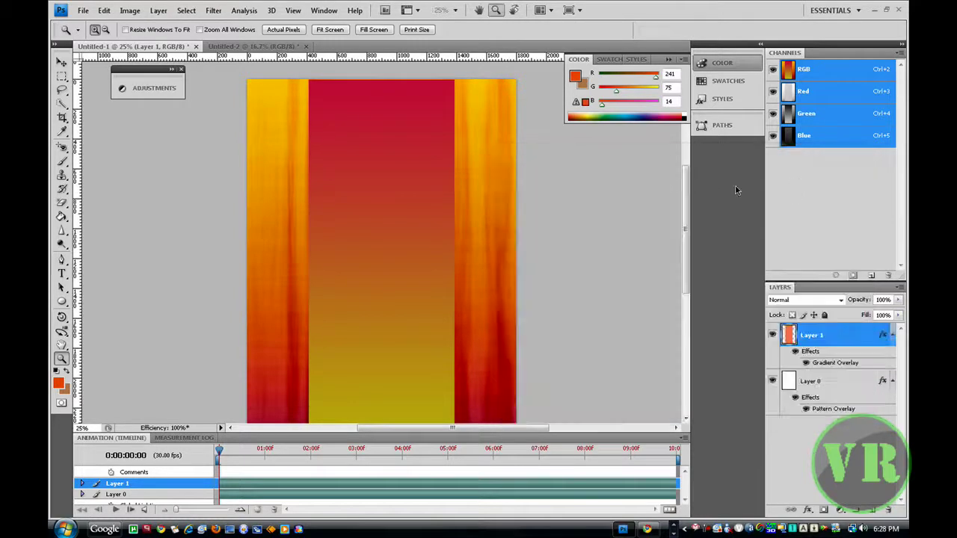
Add the 72 pt Alien Encounters text "MY YOUTUBE VIDEO PAGE" near the top of the canvas's left side strip
mouse_move(688, 222)
mouse_down()
mouse_move(688, 261)
mouse_move(687, 231)
mouse_up()
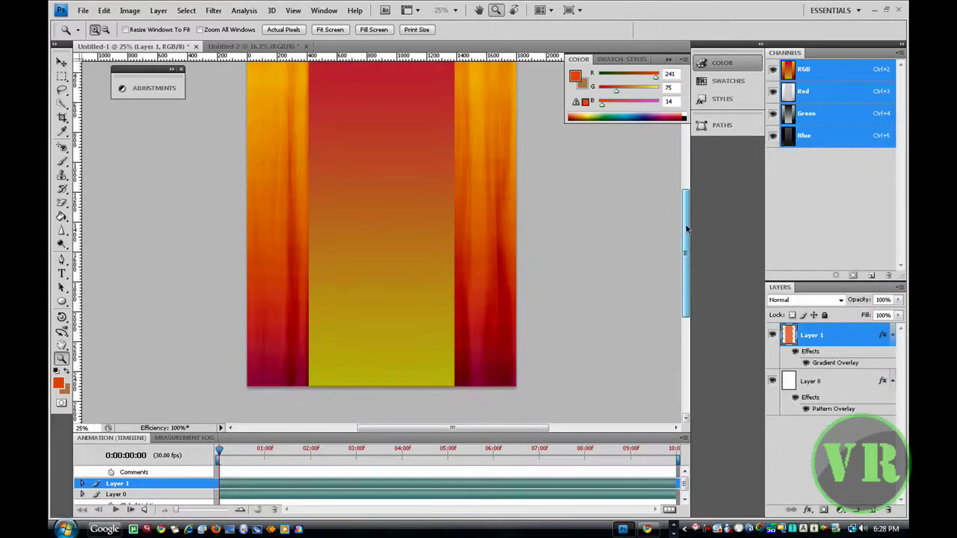
click(62, 276)
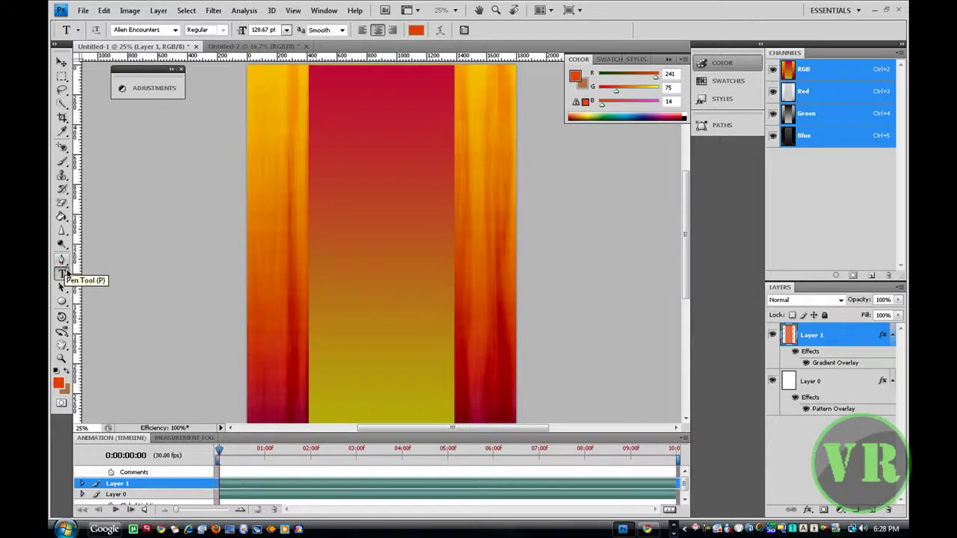
click(281, 125)
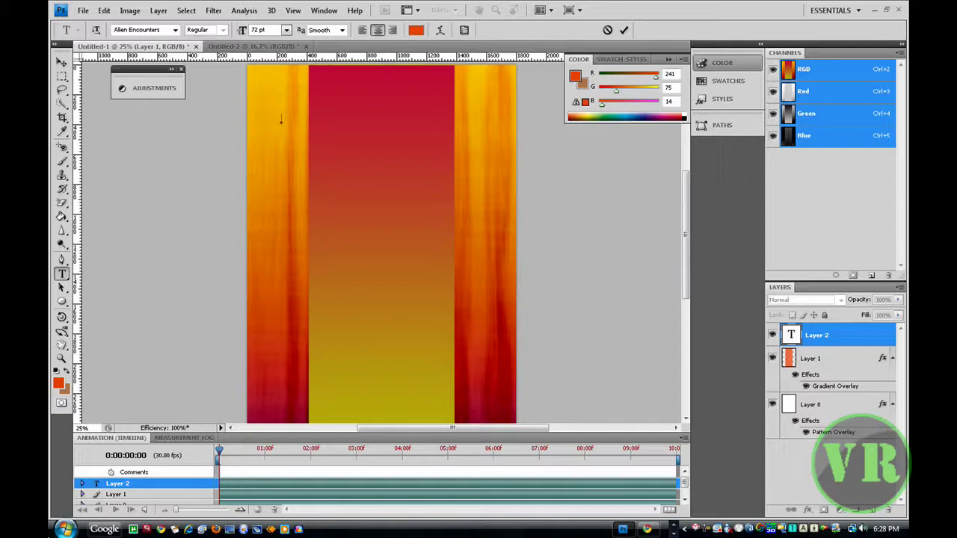
text(YOU)
key(BackSpace)
key(BackSpace)
key(BackSpace)
text(MY YOUTH)
text(BE VIDEO)
text( PAGE)
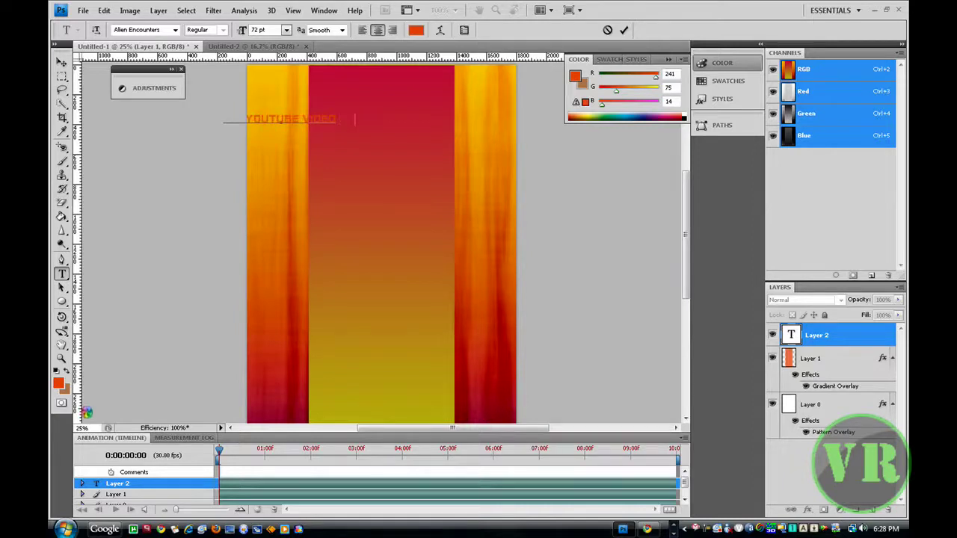
Rotate the "my youtube video page" text about 92° so it runs vertically, and move it beside the center column's left edge
click(103, 11)
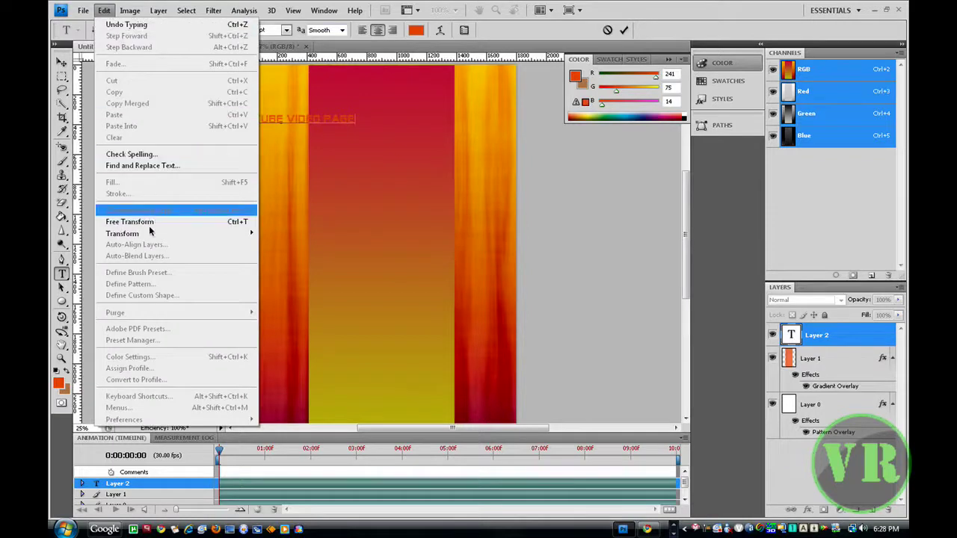
mouse_move(150, 233)
click(277, 261)
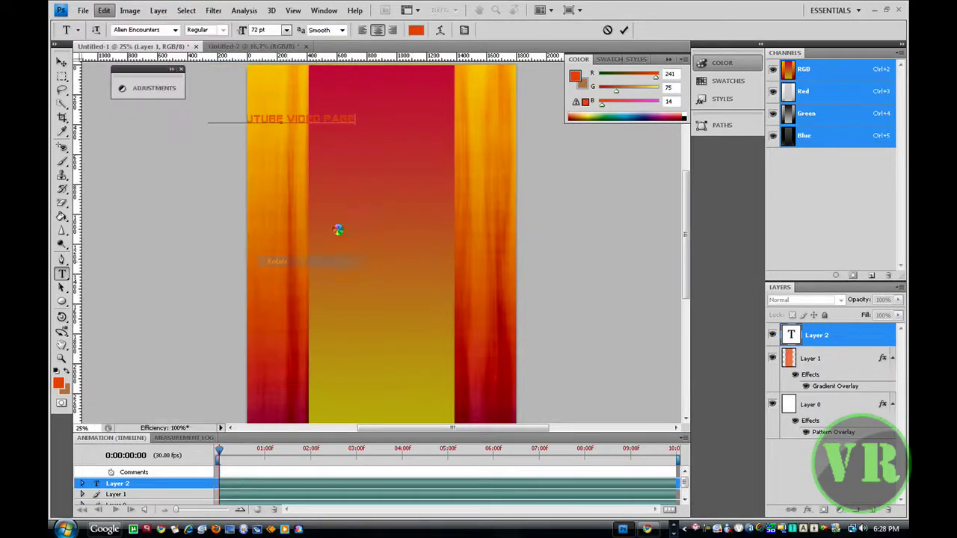
drag(337, 228, 282, 287)
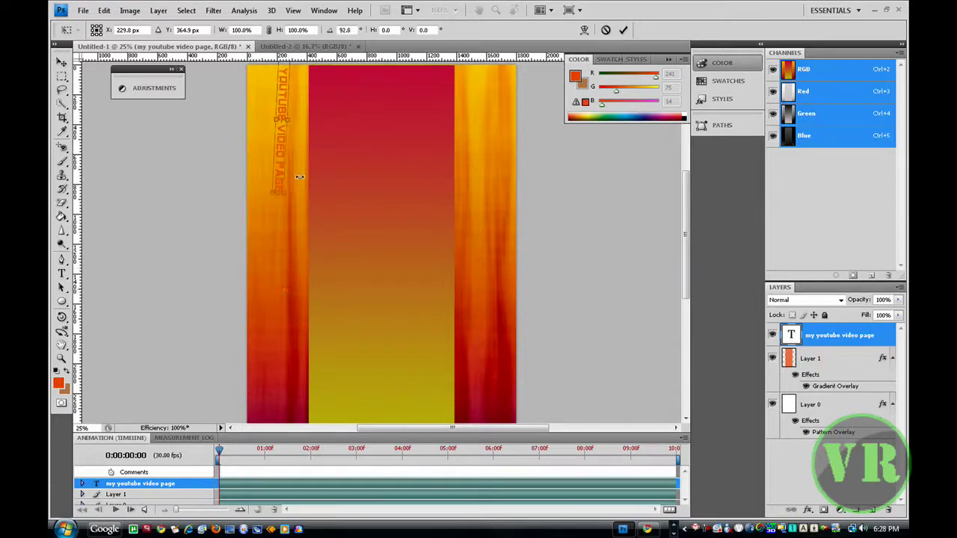
mouse_move(285, 96)
mouse_down()
mouse_move(300, 152)
mouse_move(299, 88)
mouse_up()
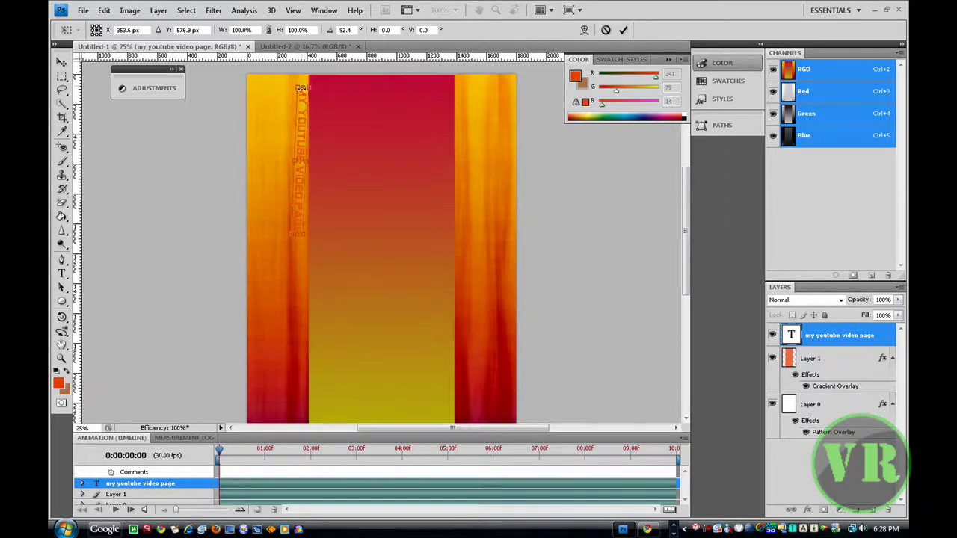
Scale the vertical text to about 129.5% width and 161.8% height, starting at the canvas's upper edge
right_click(302, 118)
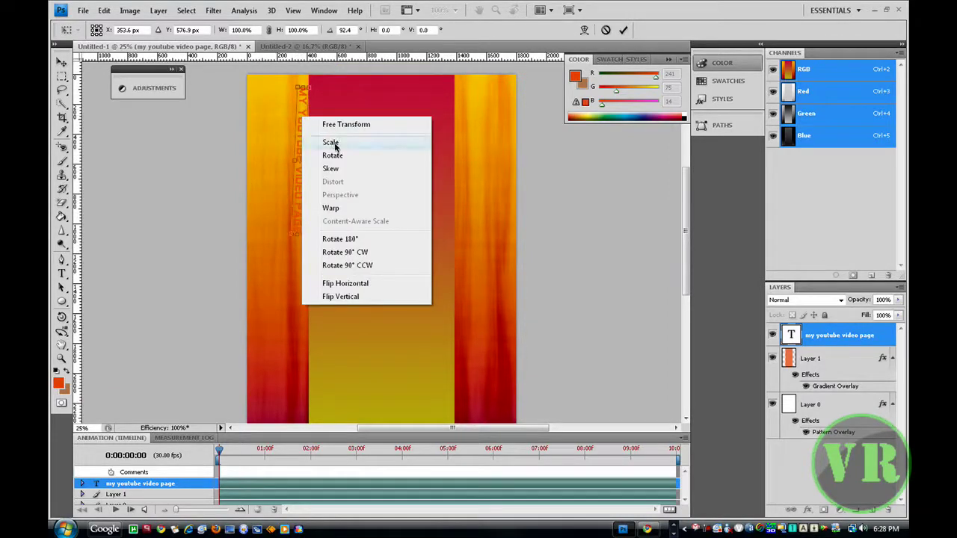
click(331, 143)
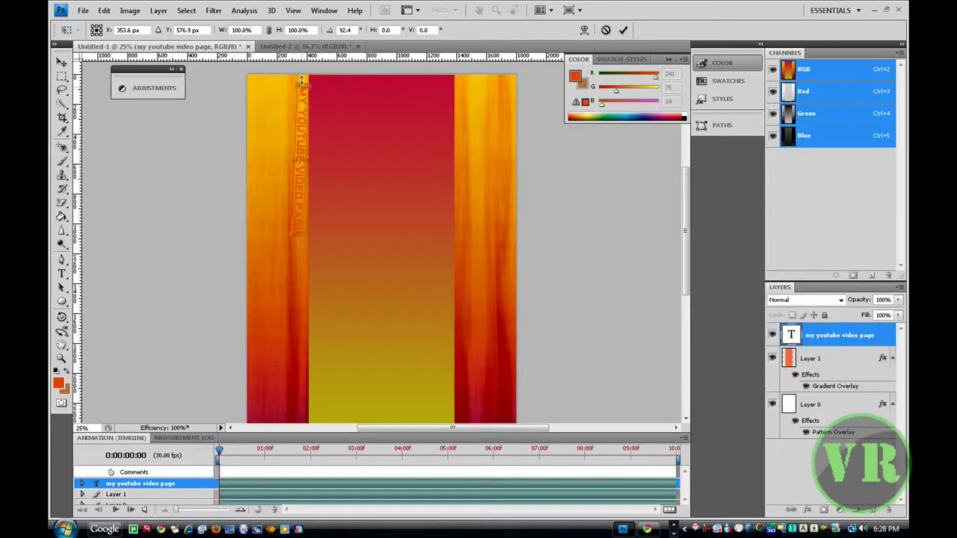
drag(302, 78, 302, 69)
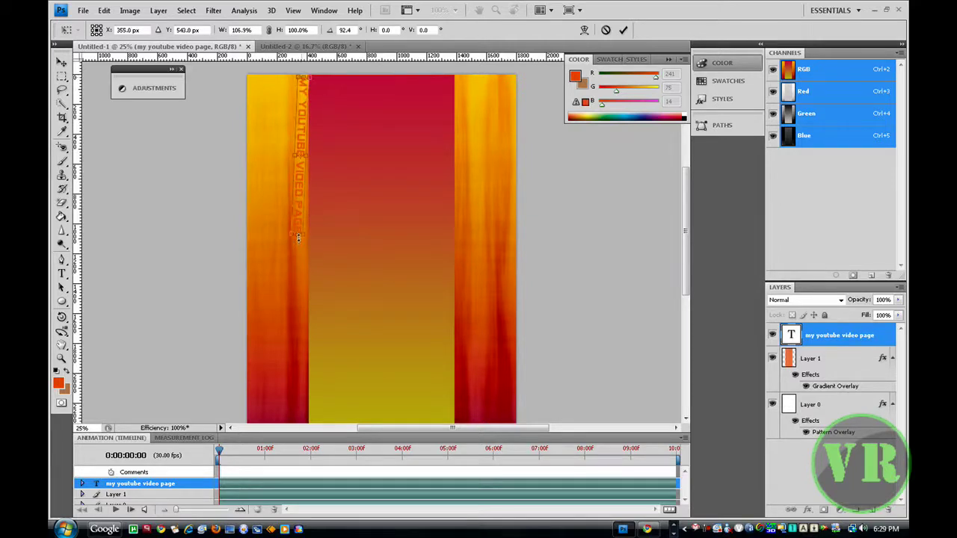
drag(304, 249, 304, 288)
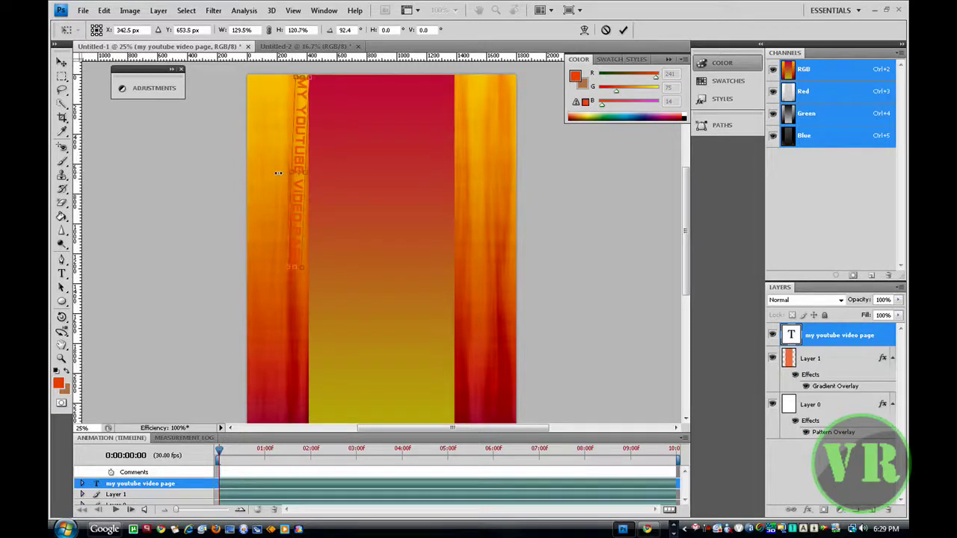
drag(278, 173, 296, 157)
Straighten the vertical text to a rotation of about 90.2° and apply the transformation
right_click(297, 158)
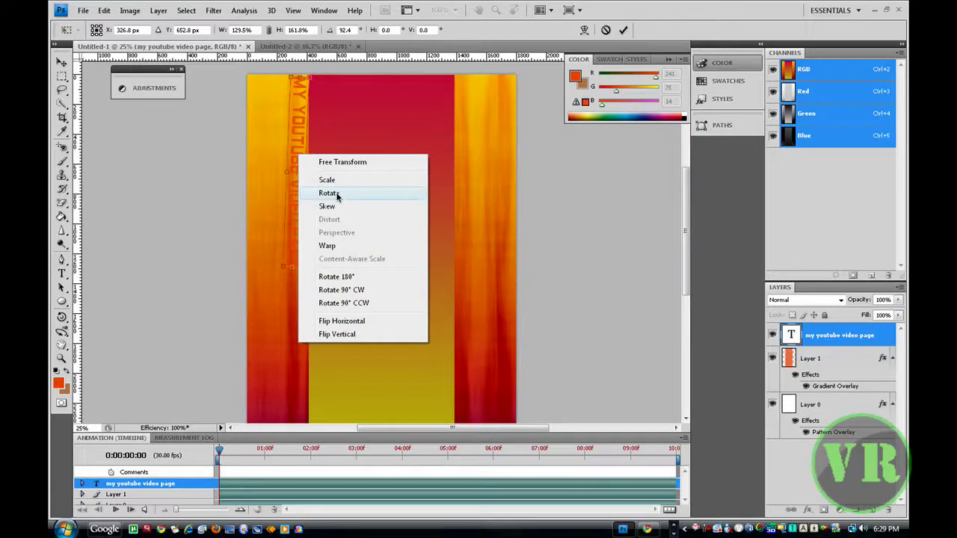
click(336, 194)
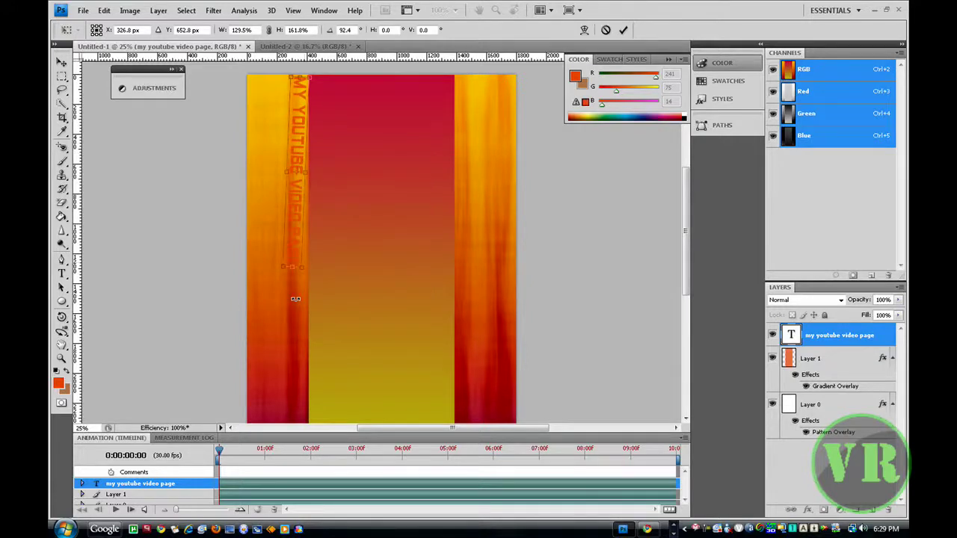
drag(295, 298, 295, 290)
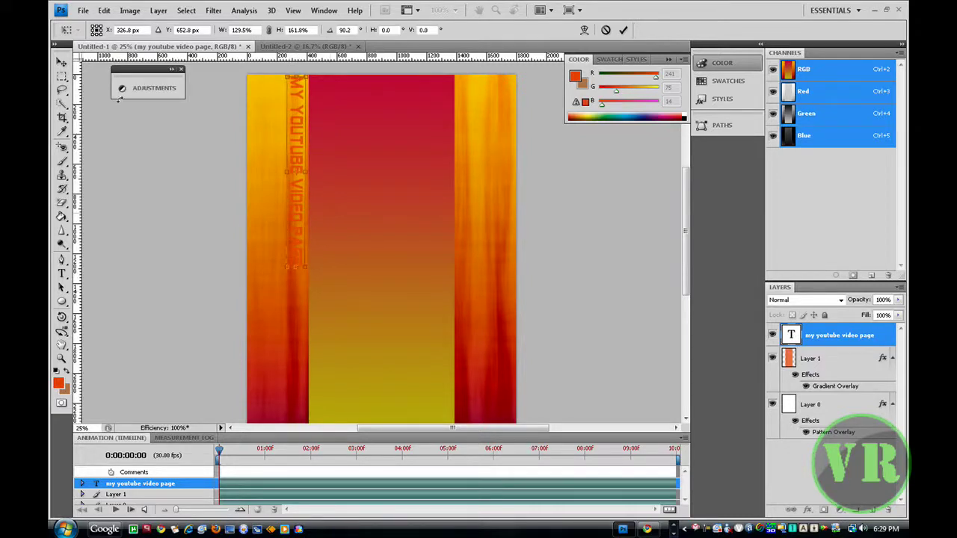
click(62, 62)
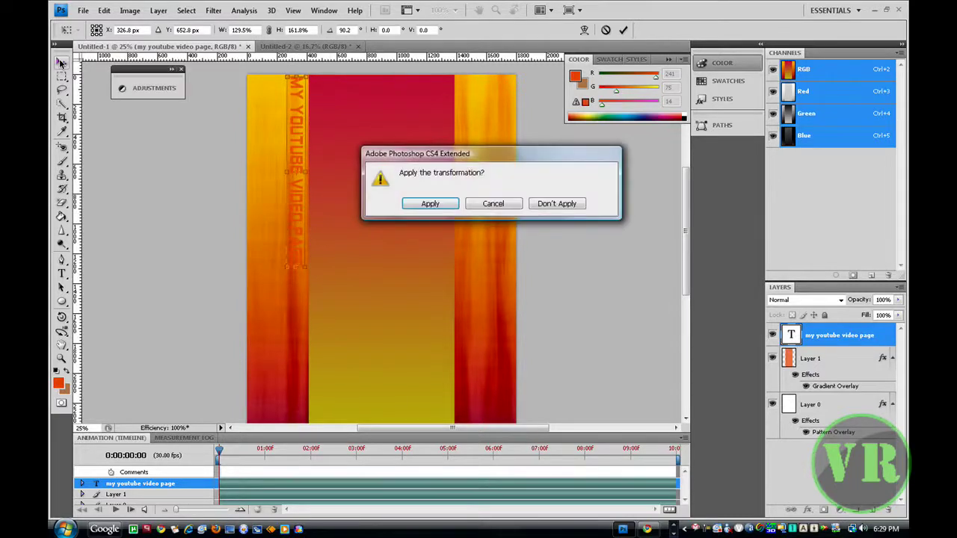
click(434, 201)
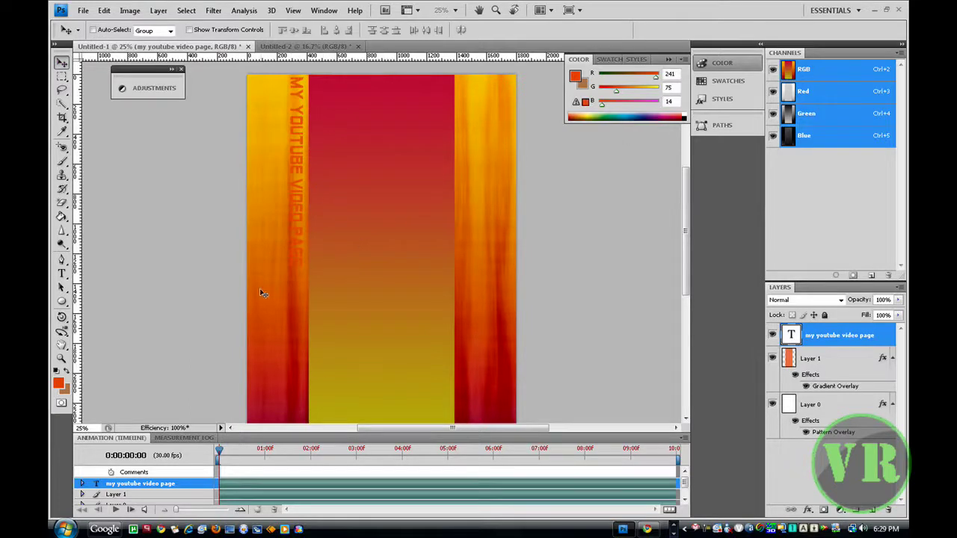
Choose the 675 px abstract brush preset in the second row, sixth column, for the Brush tool
click(62, 163)
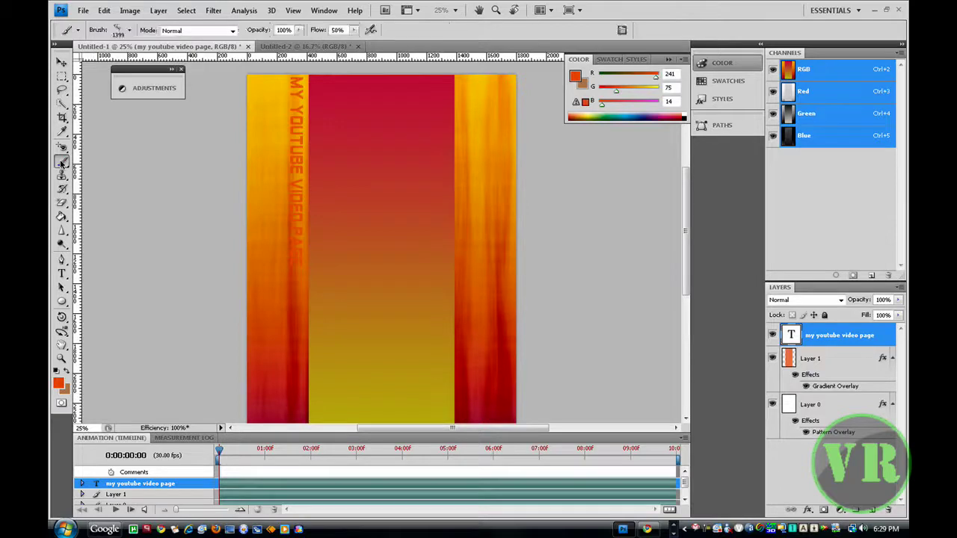
click(129, 30)
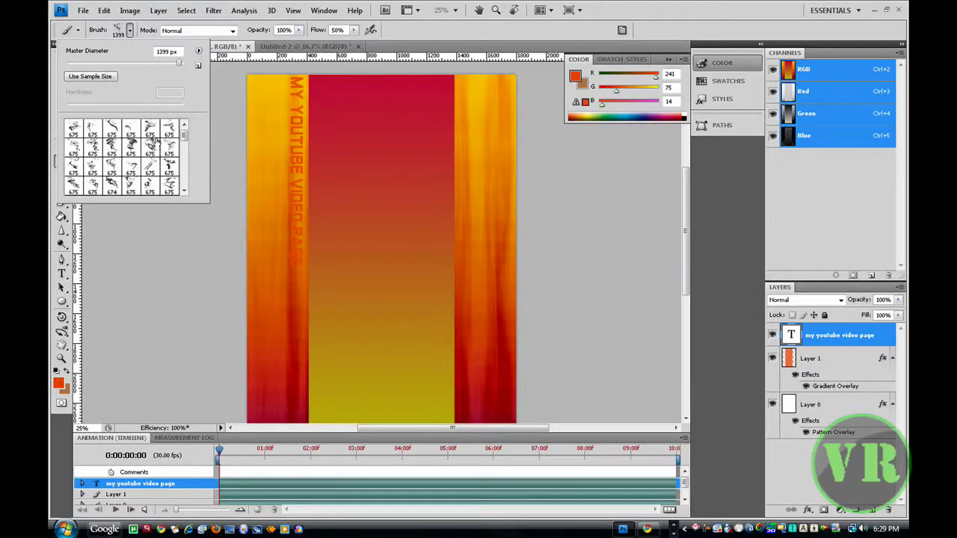
click(169, 147)
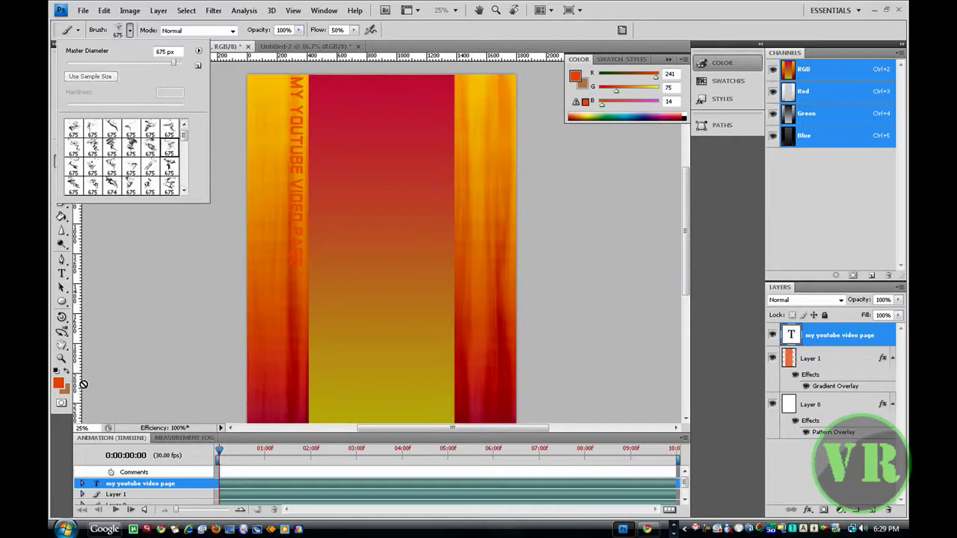
Set the foreground color to the pale tint #f1e2dd and fill the vertical text with it
click(57, 384)
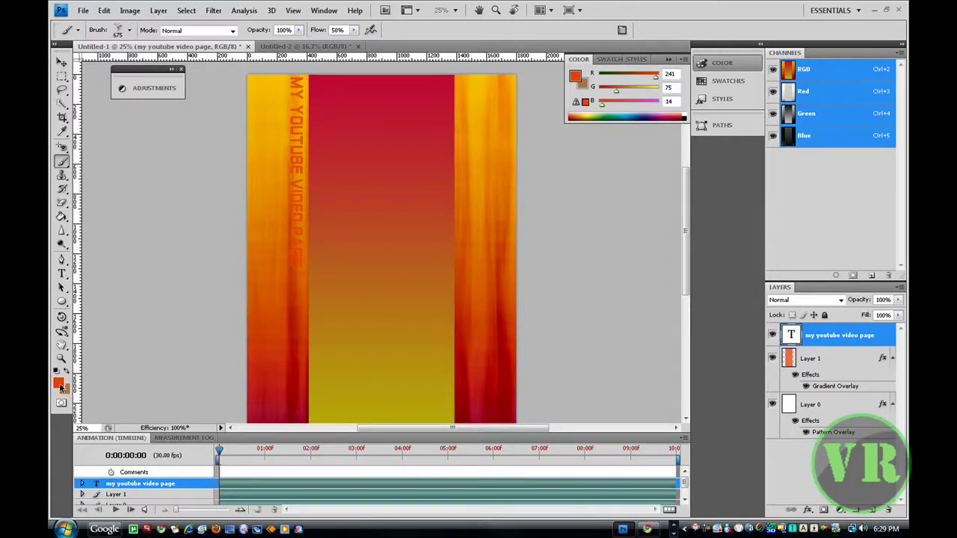
click(58, 384)
click(490, 301)
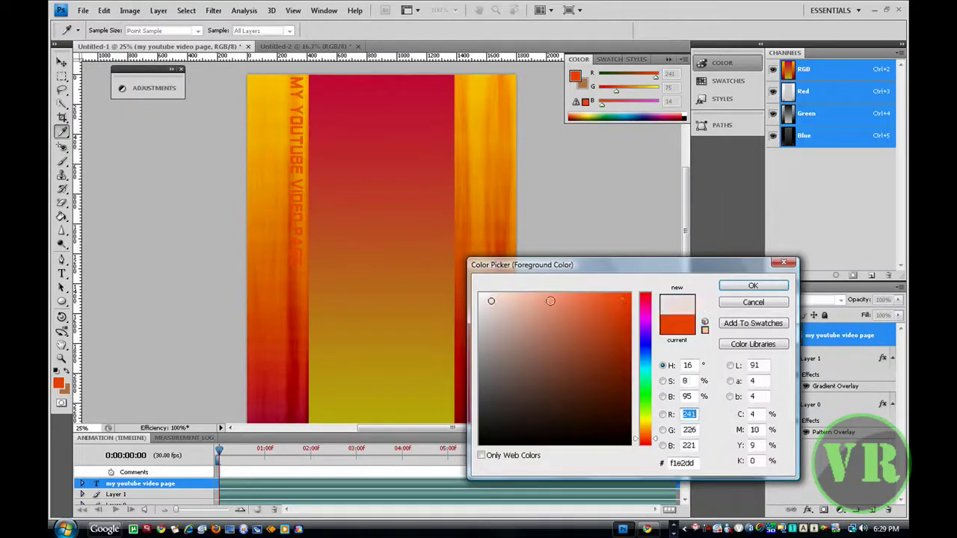
click(746, 286)
key(alt+BackSpace)
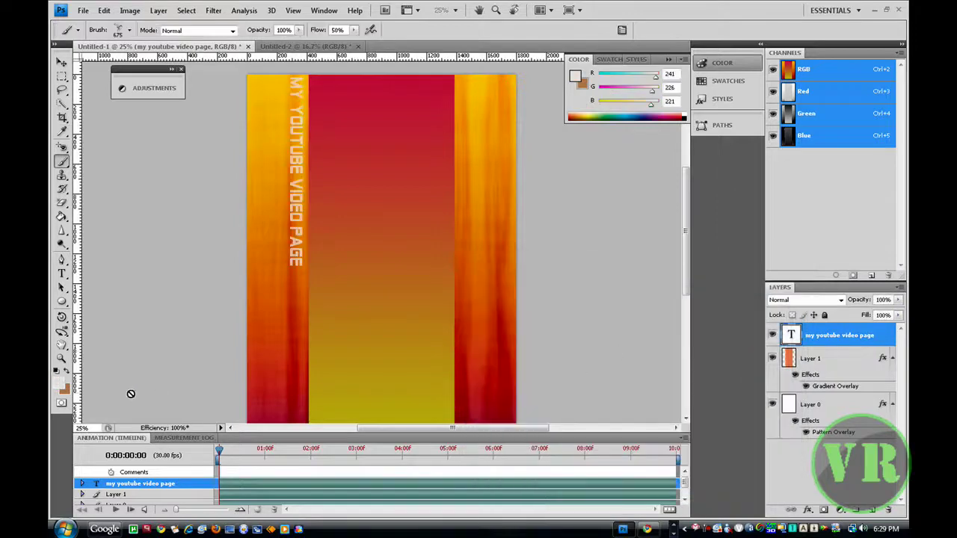
Lighten the foreground color to RGB 248, 242, 239
click(58, 385)
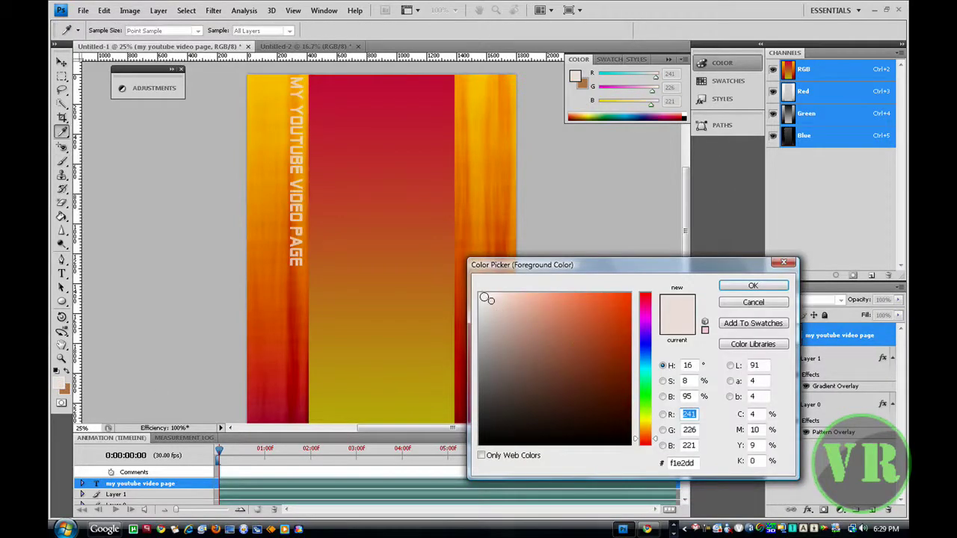
click(484, 296)
click(752, 285)
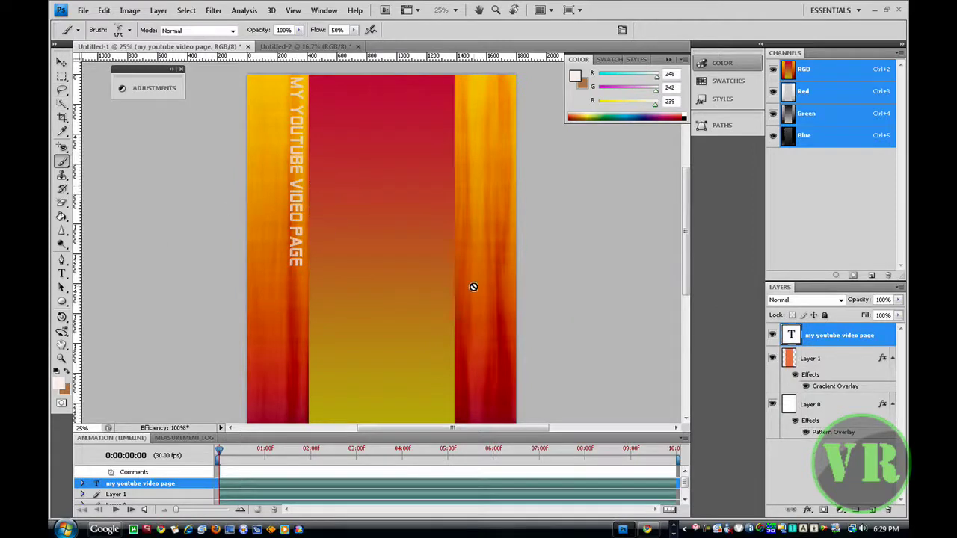
Recolor all of the vertical title text dark red (#ae1022), sampling the color from the background artwork
click(63, 274)
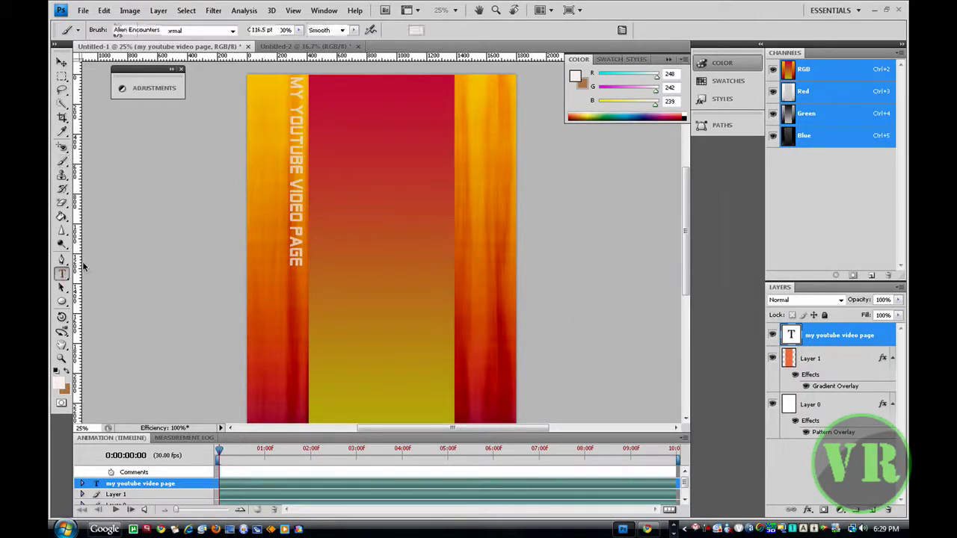
click(297, 262)
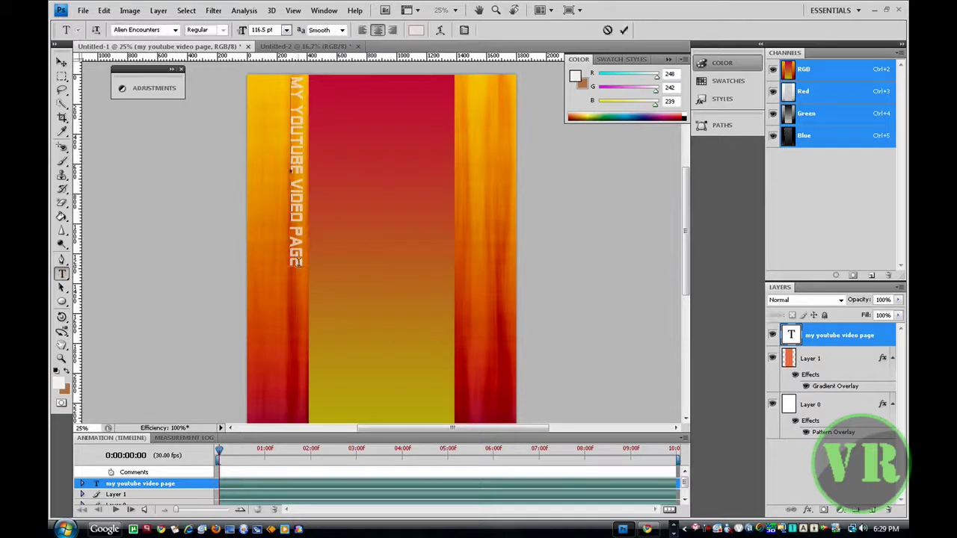
drag(297, 262, 302, 69)
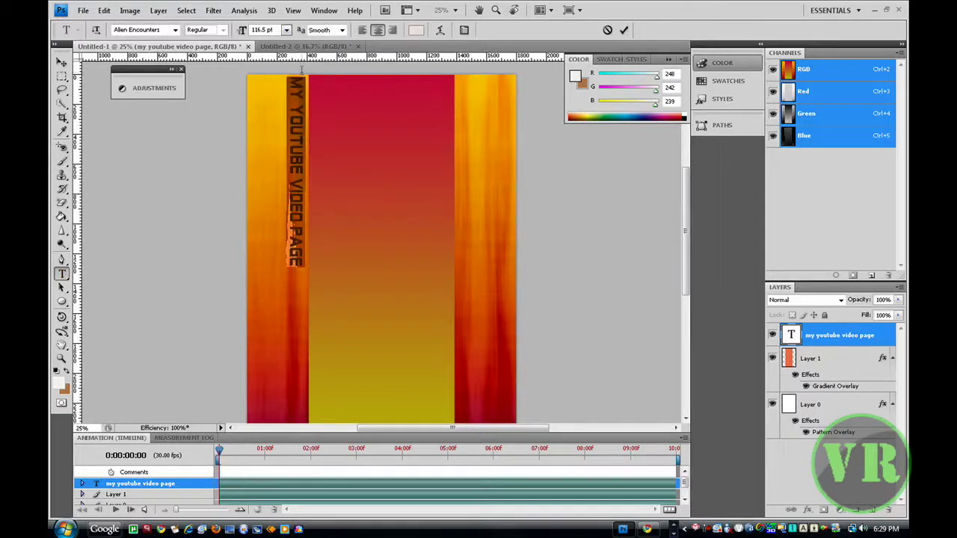
click(416, 30)
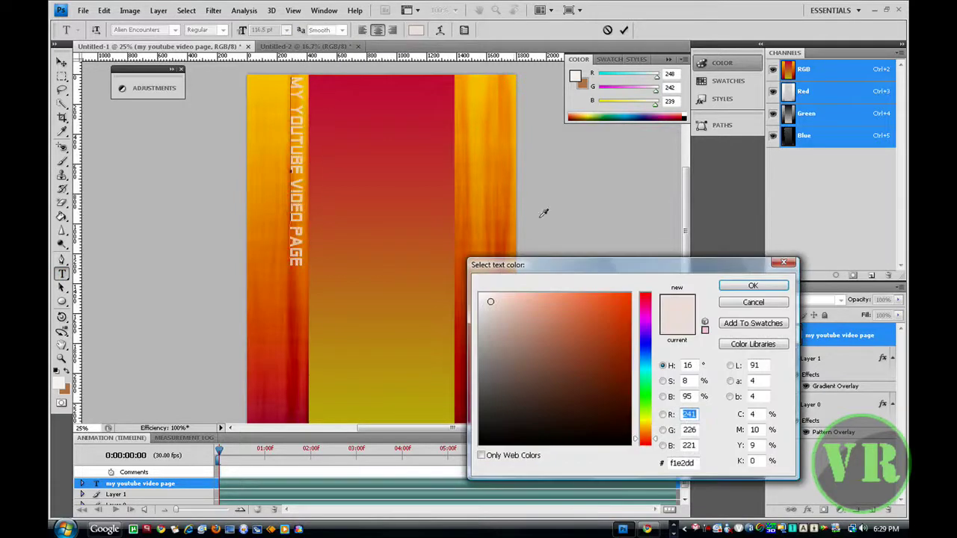
click(345, 171)
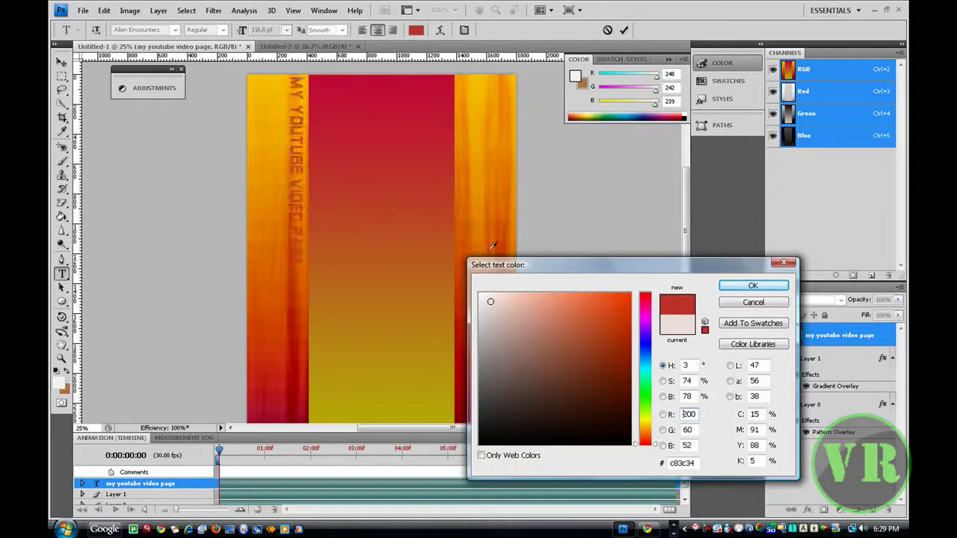
click(274, 206)
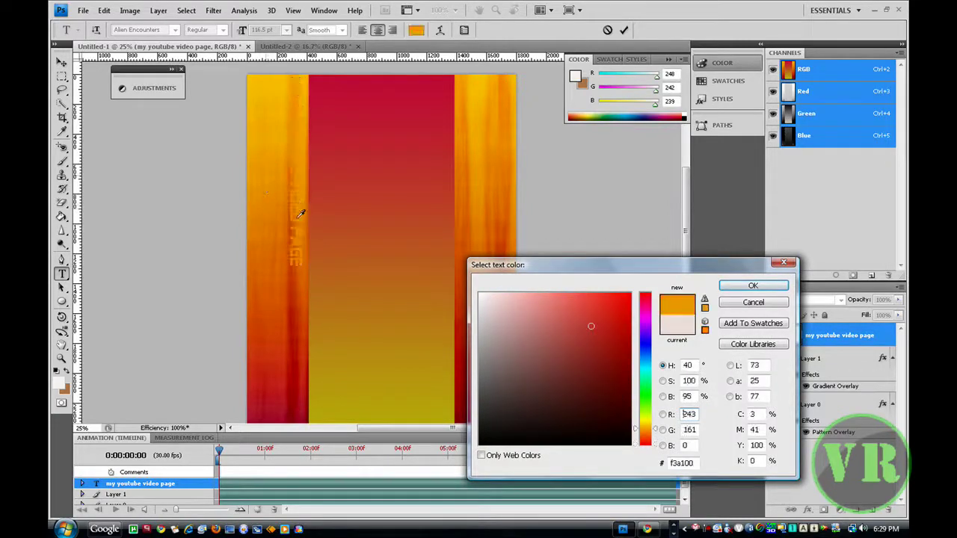
click(308, 404)
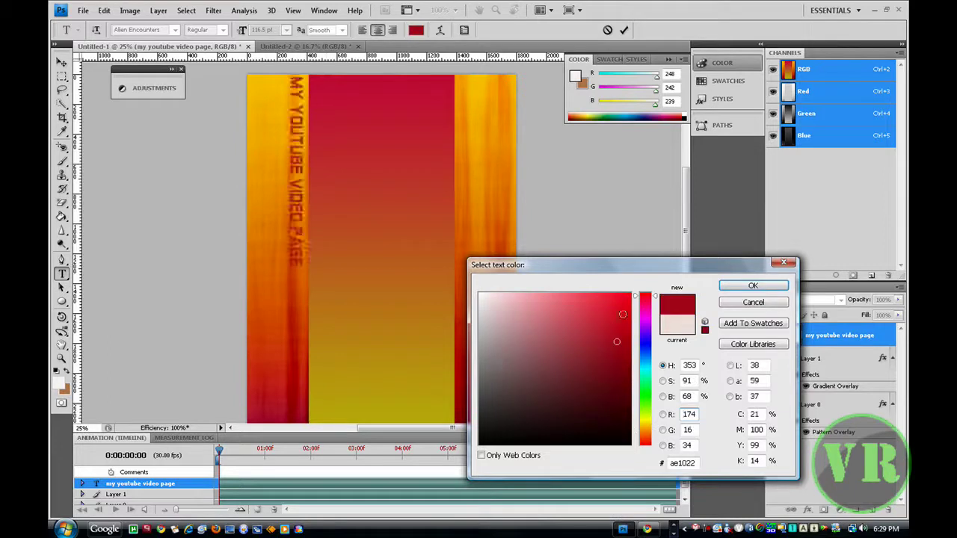
click(753, 286)
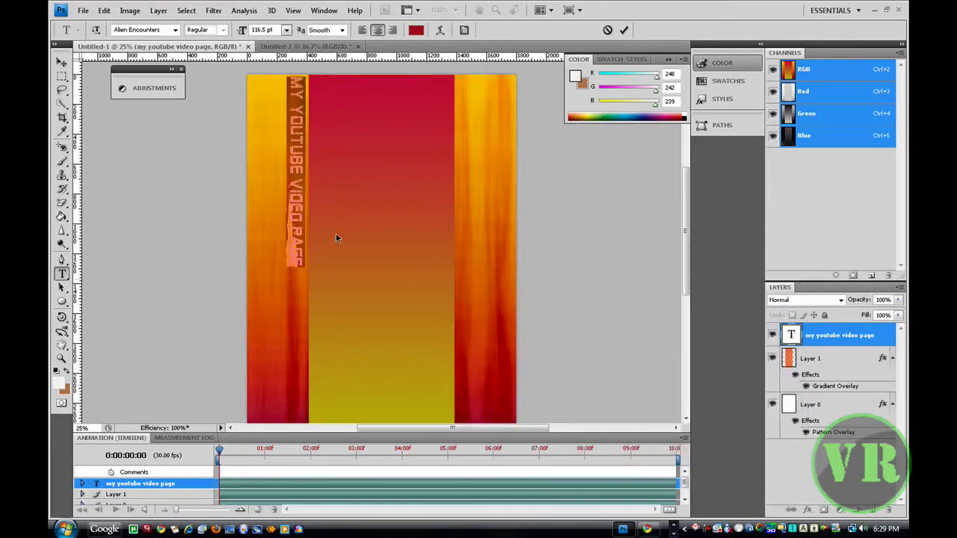
click(292, 199)
click(61, 64)
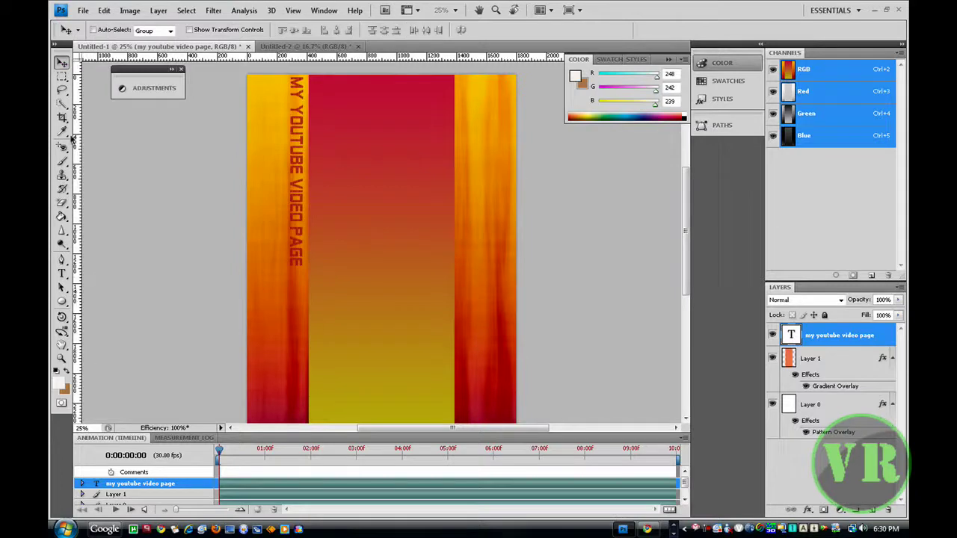
Set the foreground color for the Brush tool to near-white RGB 247, 247, 247
click(63, 162)
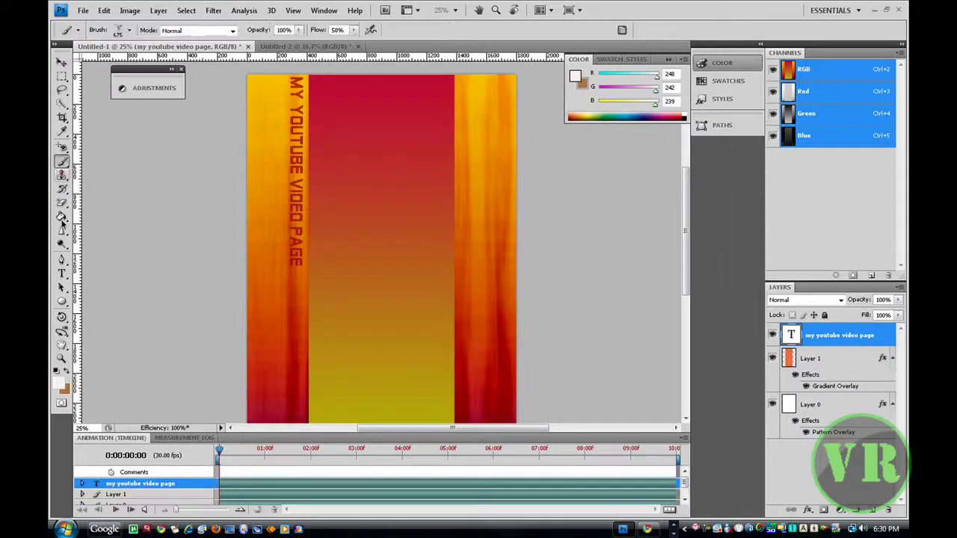
click(59, 384)
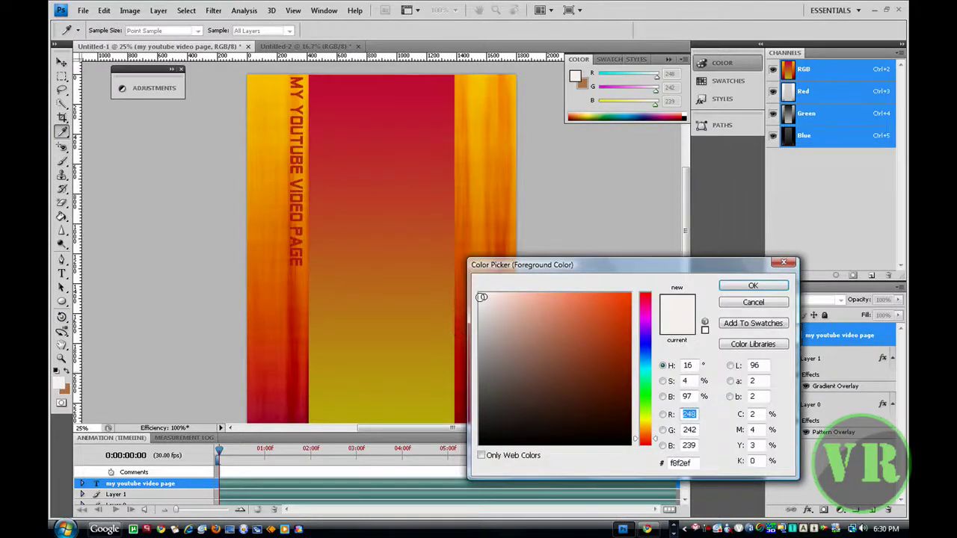
click(480, 296)
click(727, 285)
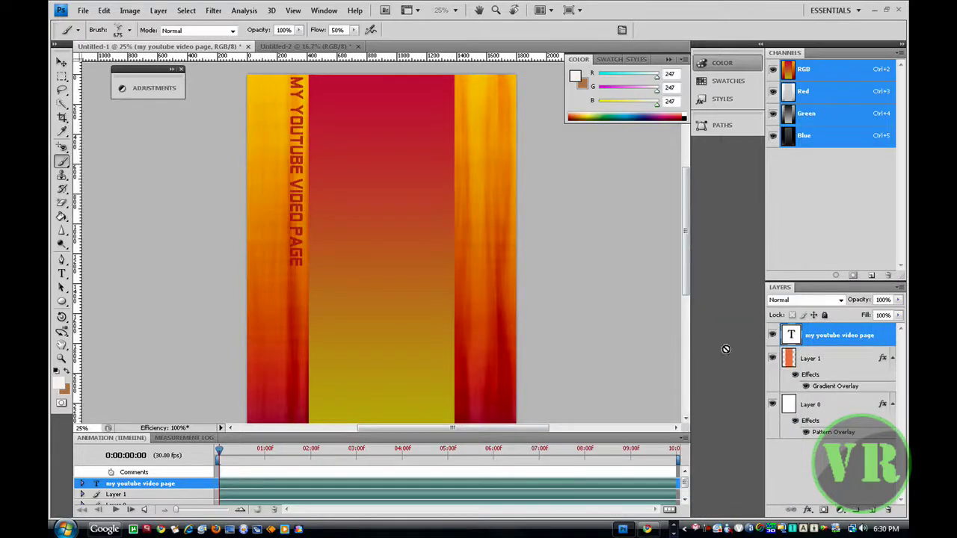
Add a new layer, set the smoke brush diameter to 2343 px, and stamp near-white smoke along the patterned strip opposite the title
click(873, 511)
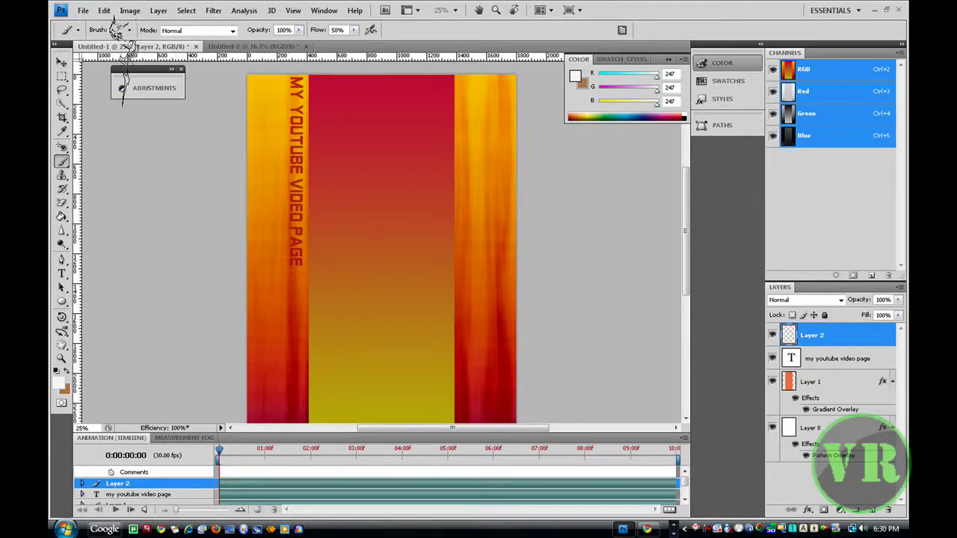
click(129, 31)
drag(174, 69, 183, 67)
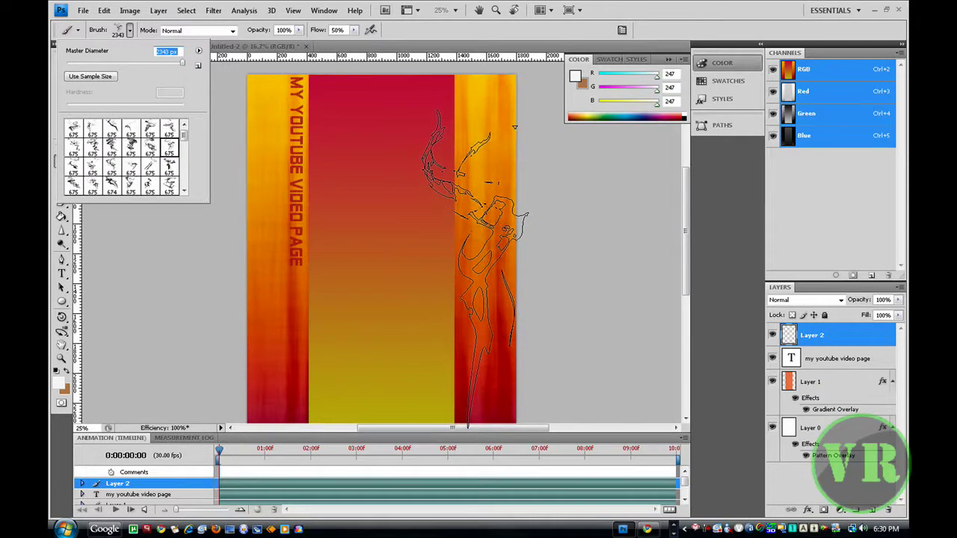
click(474, 267)
click(473, 267)
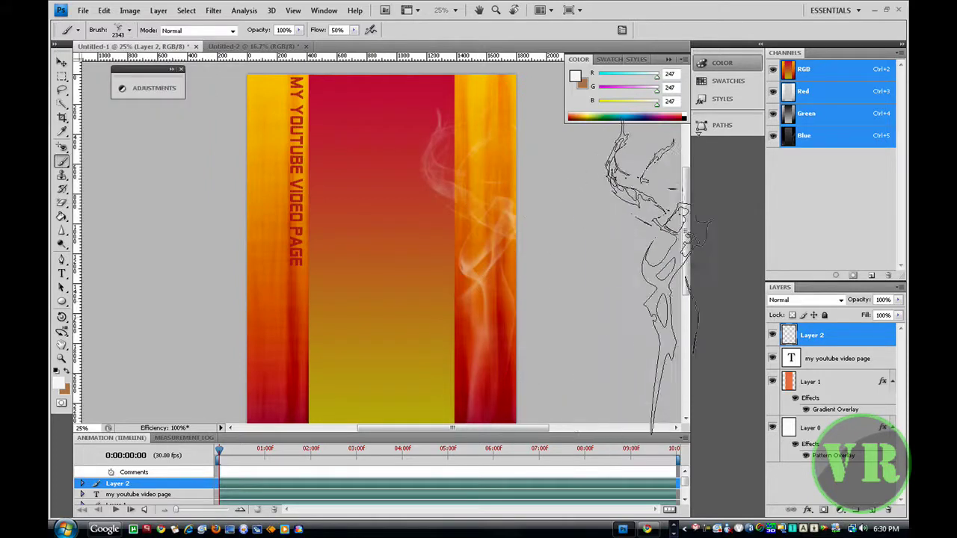
drag(686, 265, 689, 300)
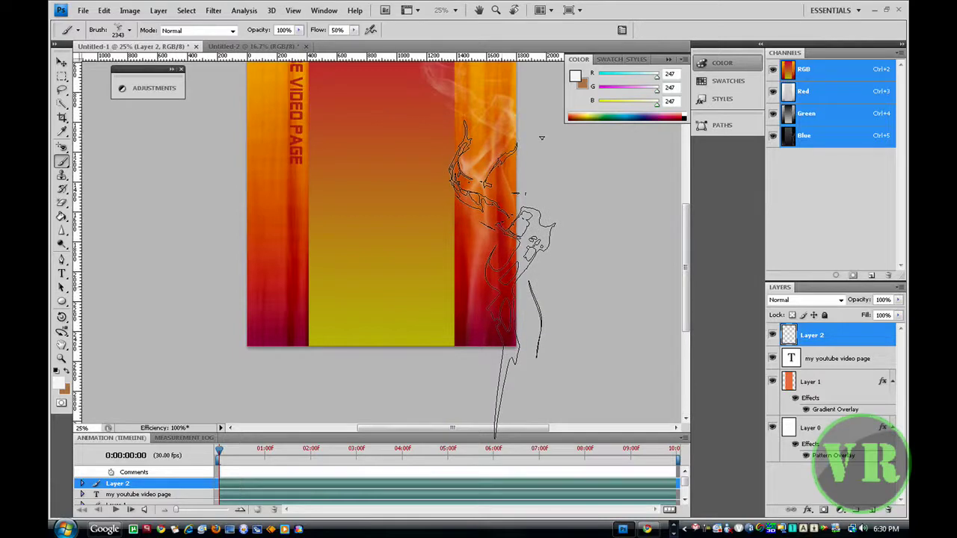
drag(684, 320, 684, 299)
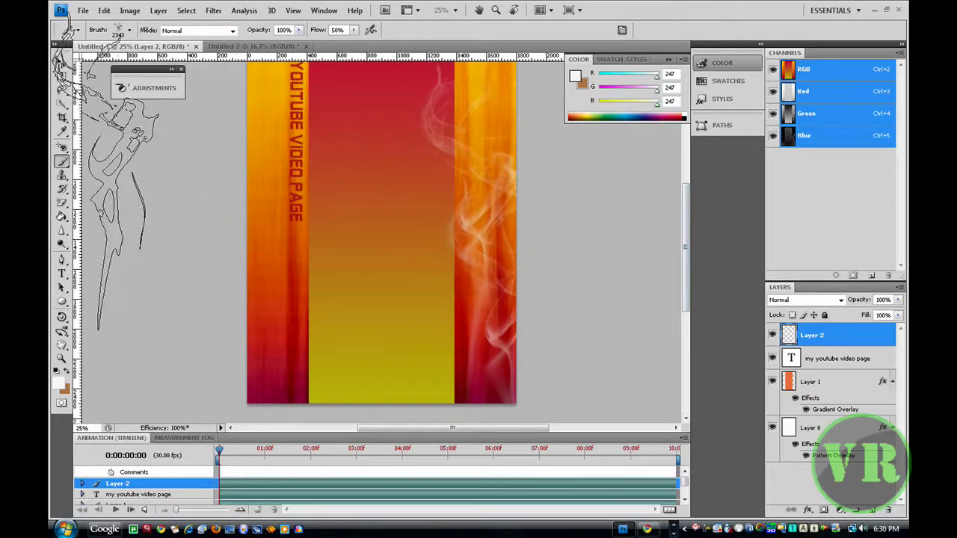
Open the list of available brush sets for the Brush tool
click(130, 31)
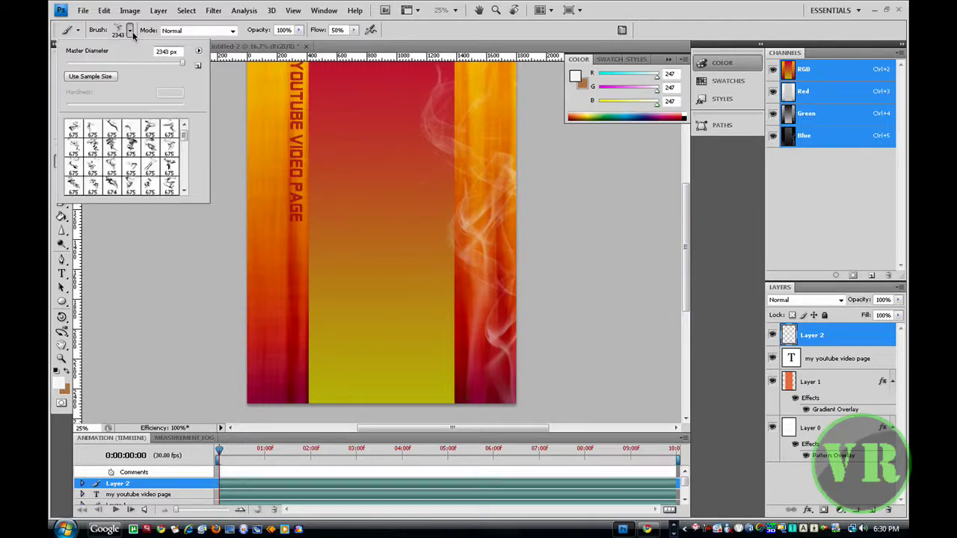
click(199, 53)
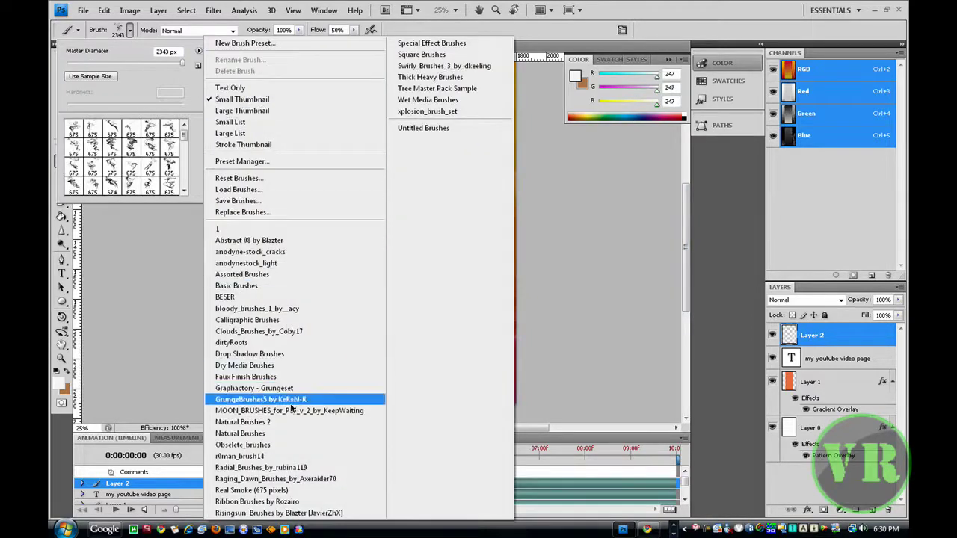
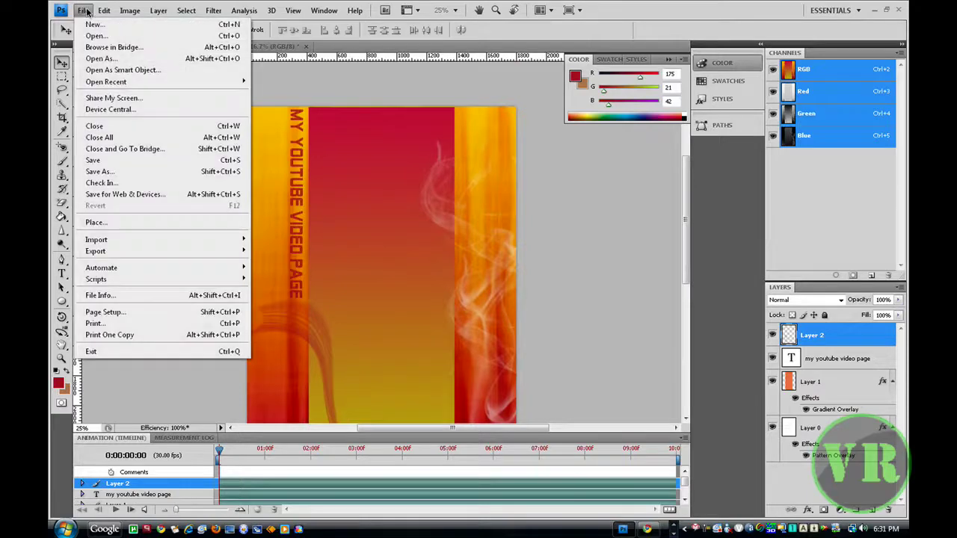
Save a copy of the artwork in JPEG format to the Pictures1 folder, replacing the existing "test bd" file
click(116, 173)
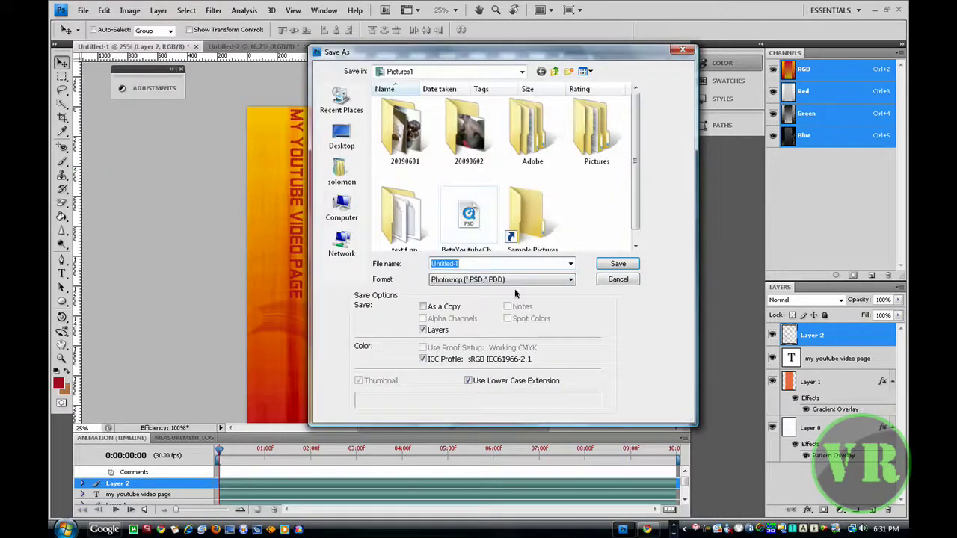
click(504, 281)
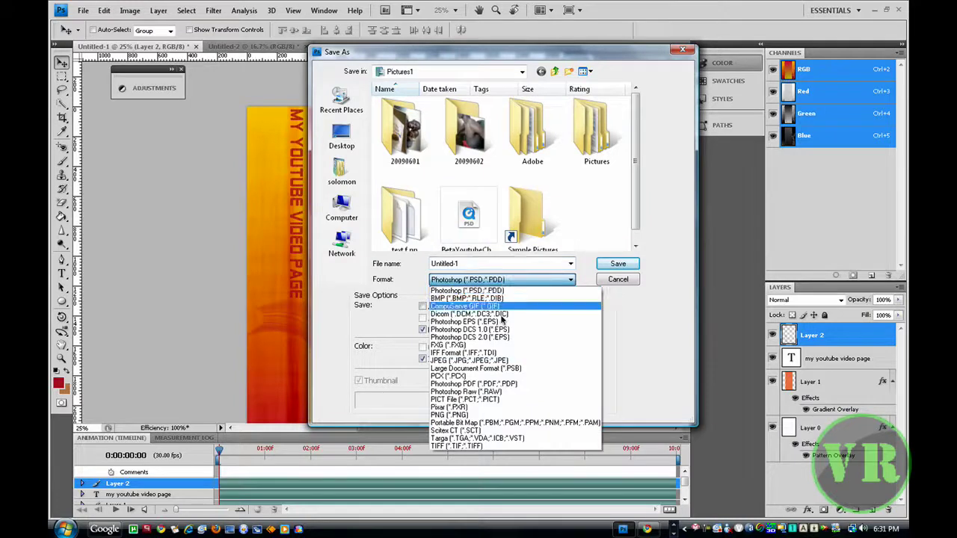
click(500, 364)
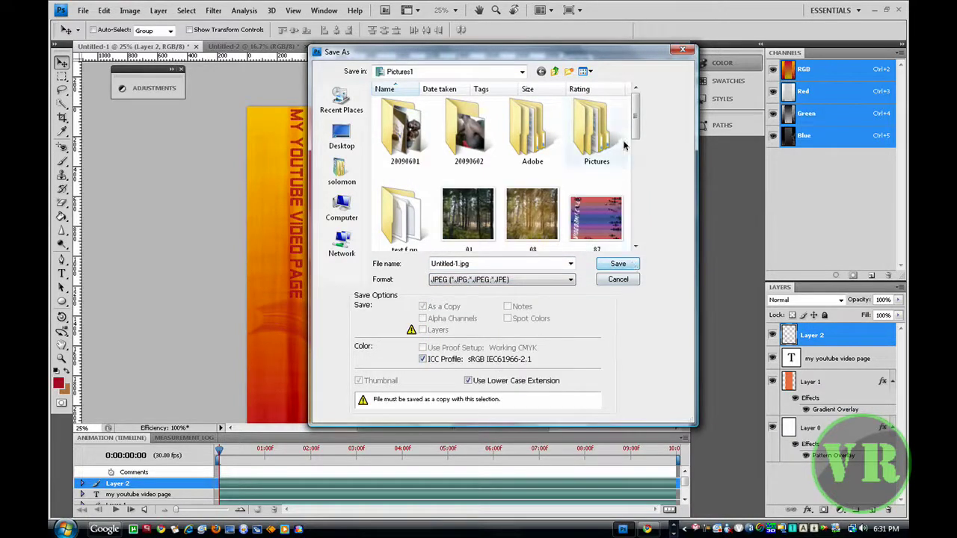
drag(638, 135, 641, 235)
click(615, 169)
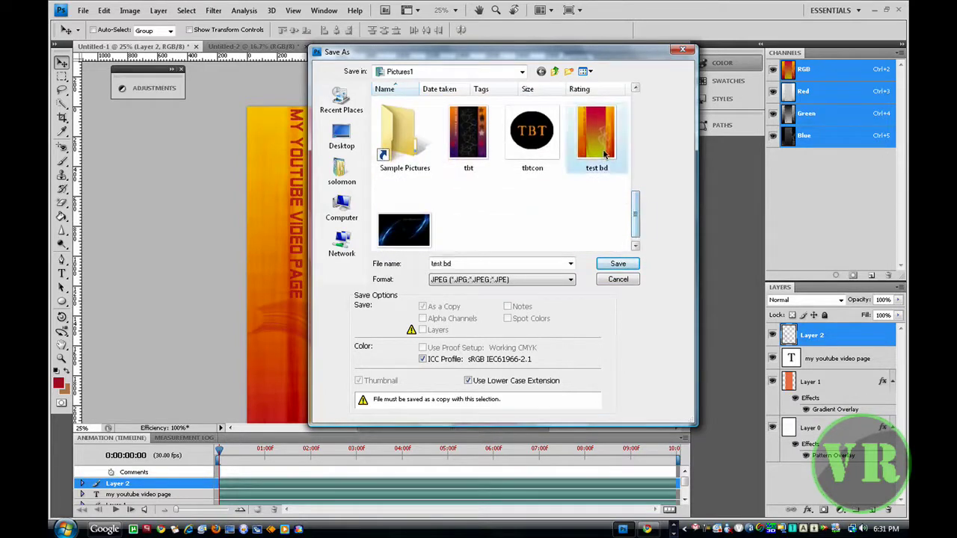
click(610, 262)
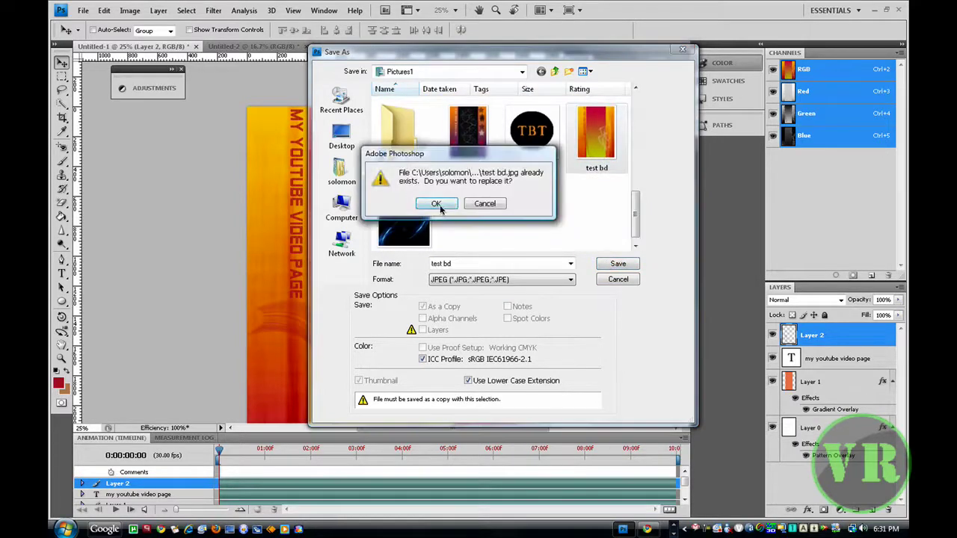
click(445, 210)
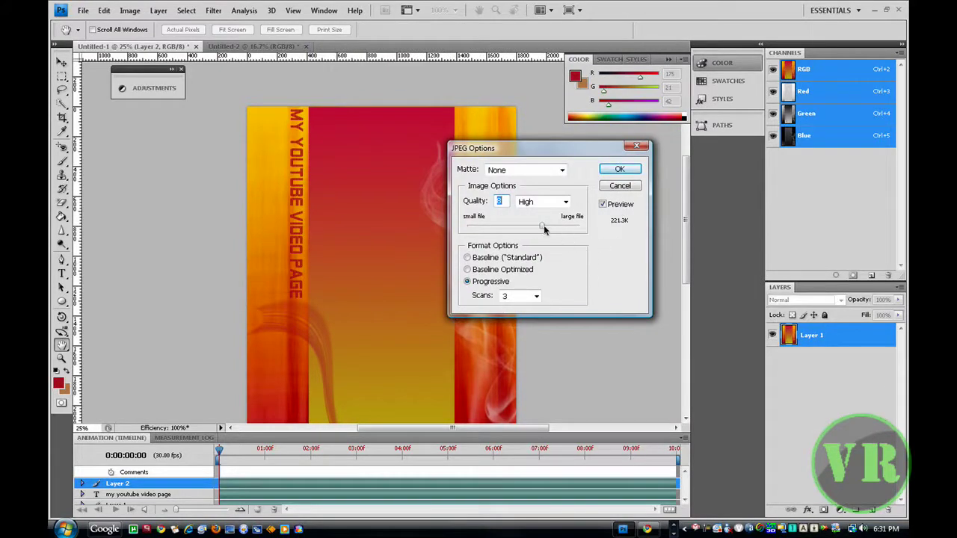
Adjust the JPEG quality to balance file size and complete the export with the Progressive format option
drag(543, 230, 550, 231)
drag(550, 231, 547, 232)
drag(552, 230, 555, 229)
drag(548, 226, 548, 231)
click(622, 170)
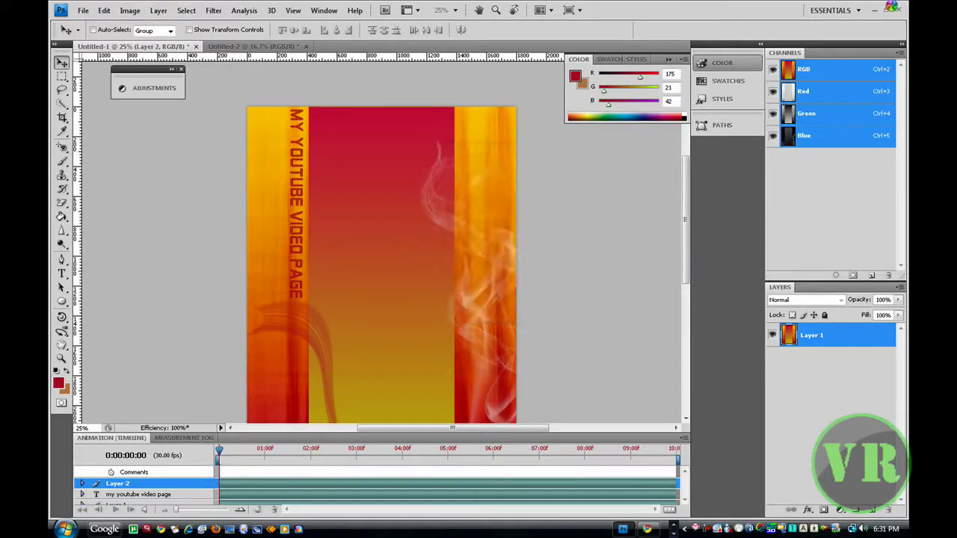
Switch to the YouTube channel page in Chrome and delete the existing background image from the channel's theme settings
click(874, 9)
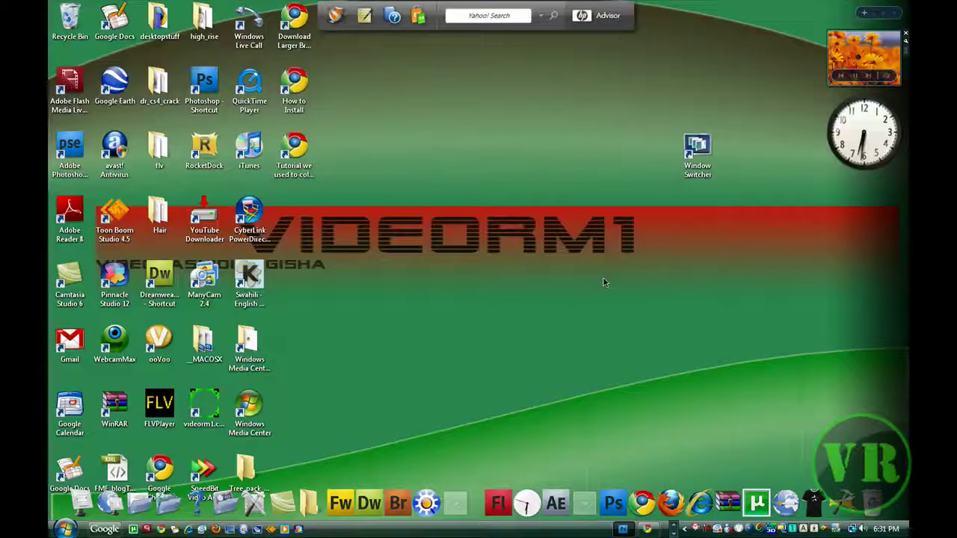
click(648, 529)
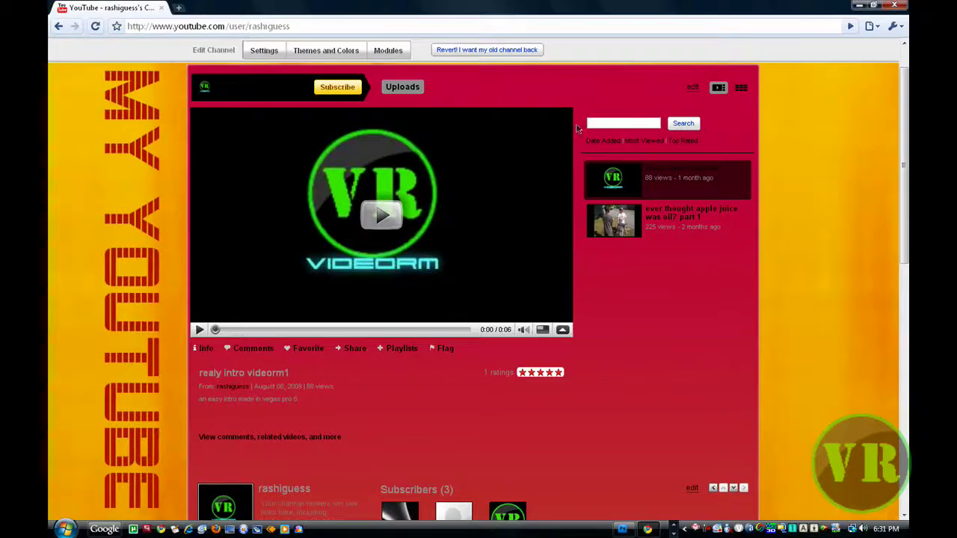
click(332, 50)
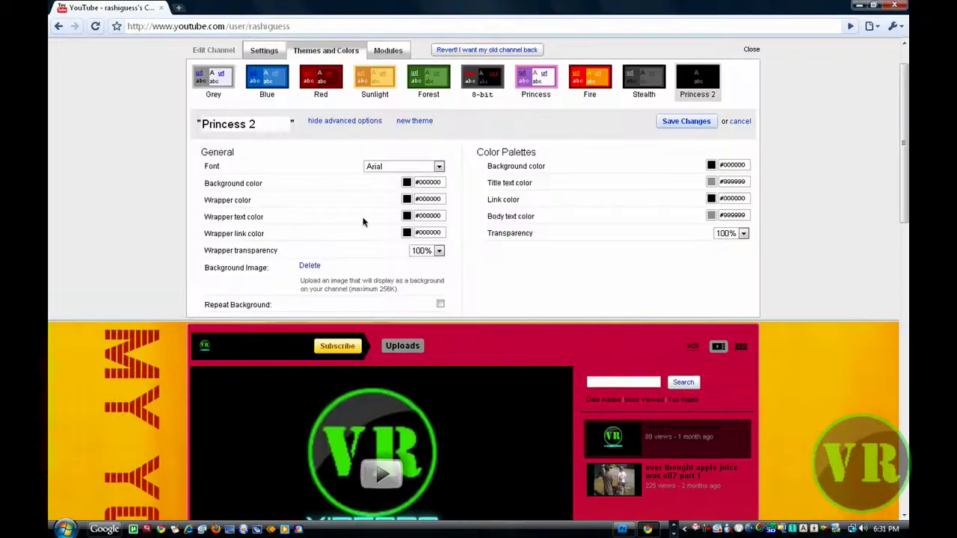
click(311, 267)
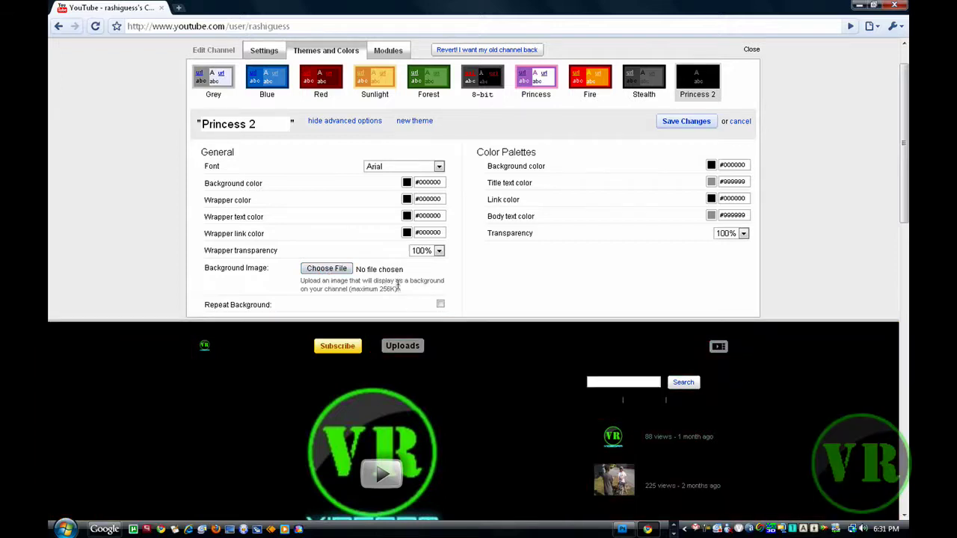
Upload "test bd" from Pictures1 as the channel background image, save the theme changes, and review the whole channel page
click(342, 273)
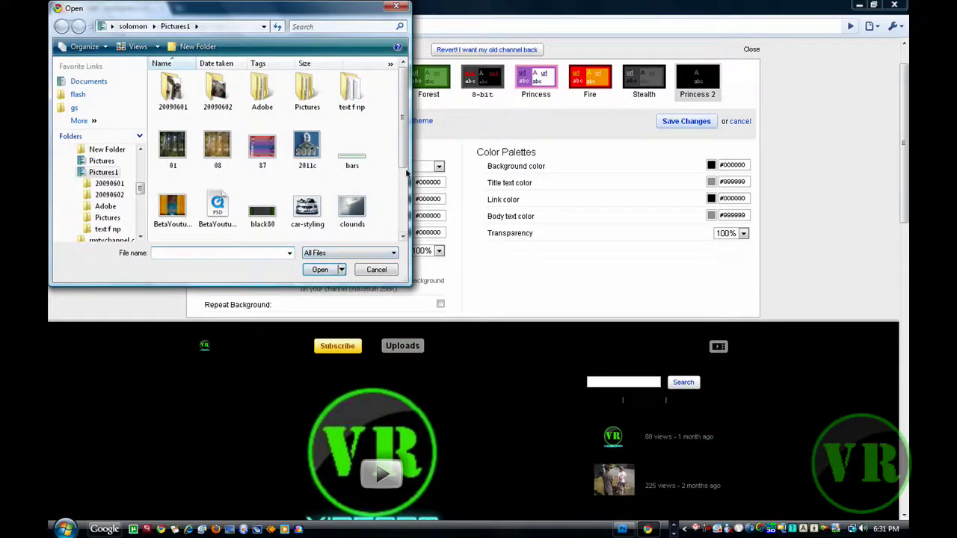
scroll(341, 224, down, 3)
click(265, 223)
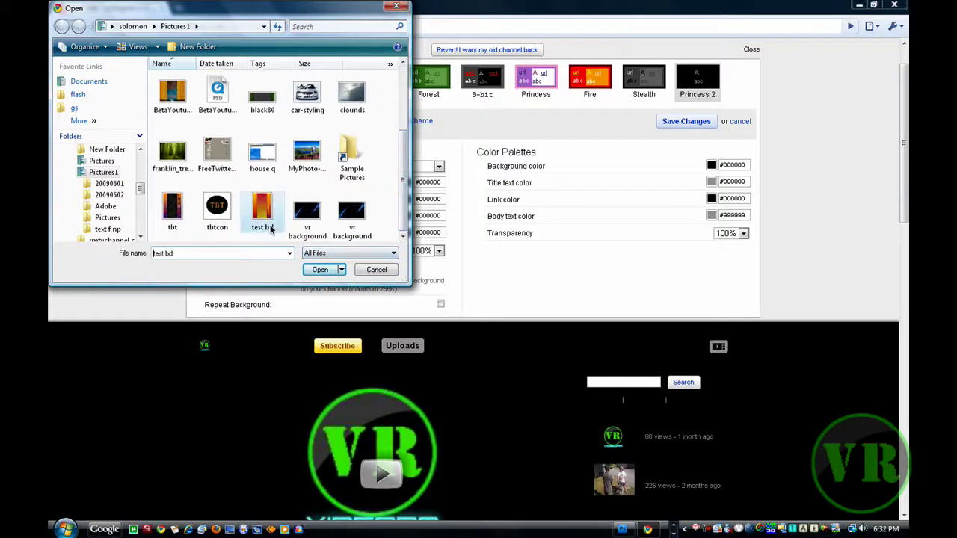
click(329, 270)
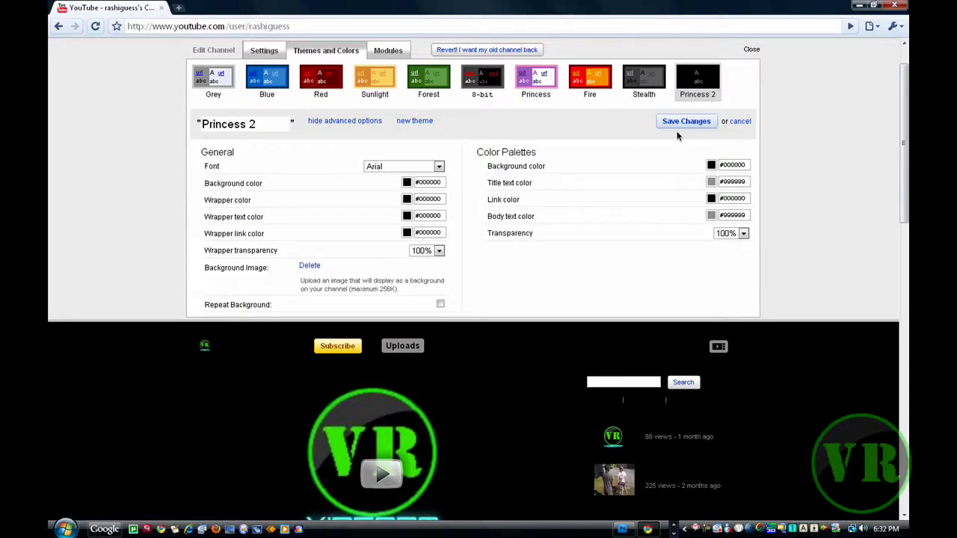
click(682, 121)
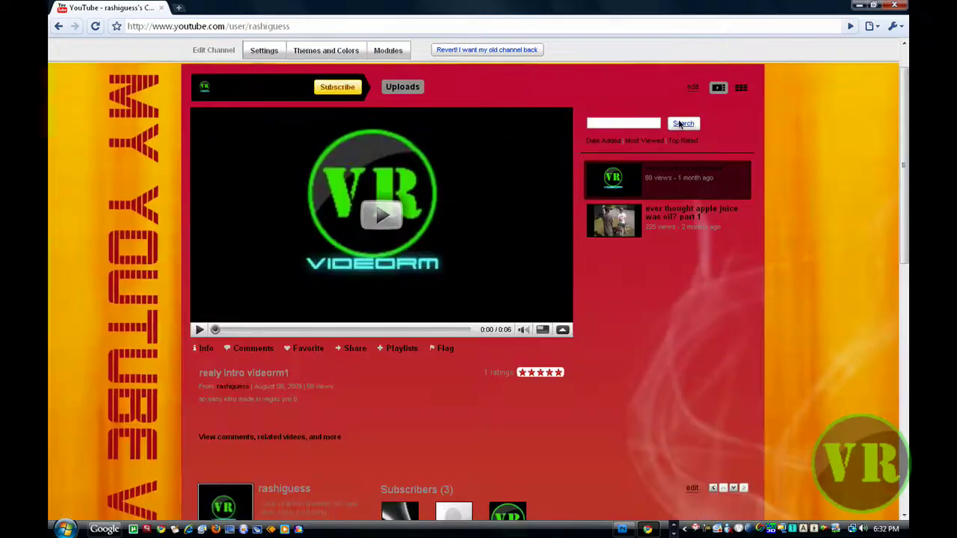
scroll(814, 307, down, 8)
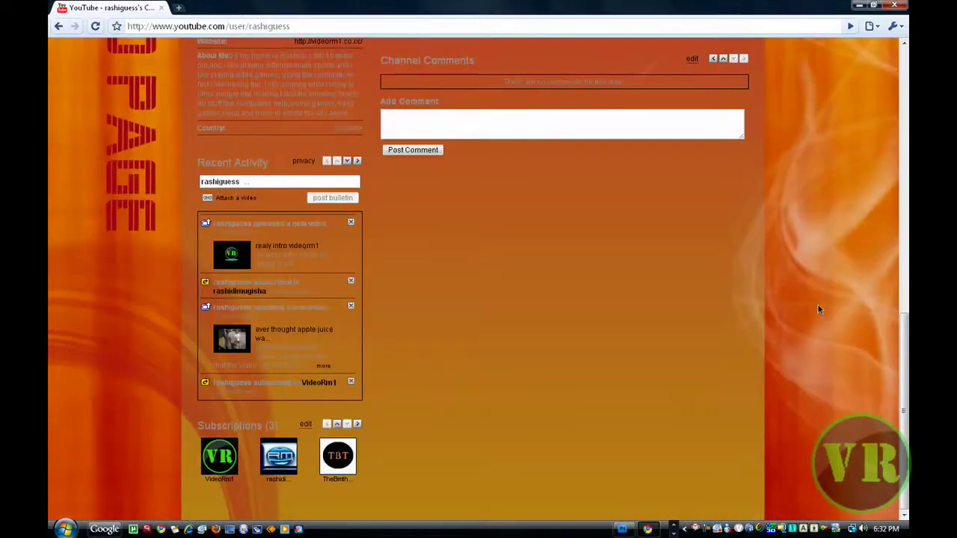
scroll(847, 300, up, 10)
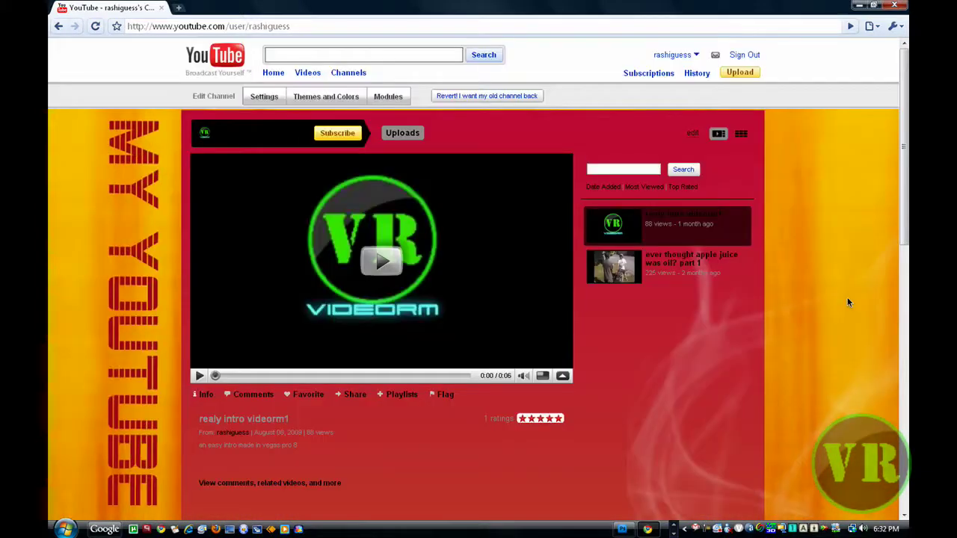